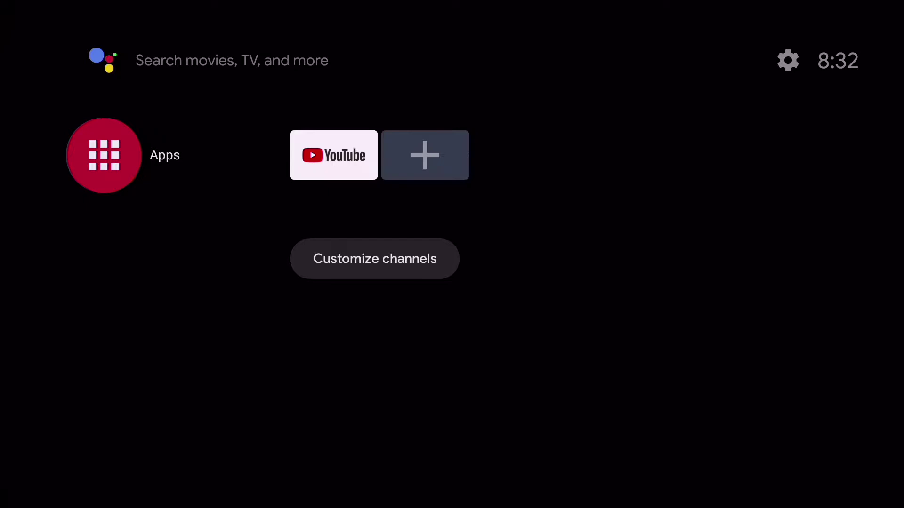
Open the Apps drawer showing all installed apps and the ePSXe games
key(Return)
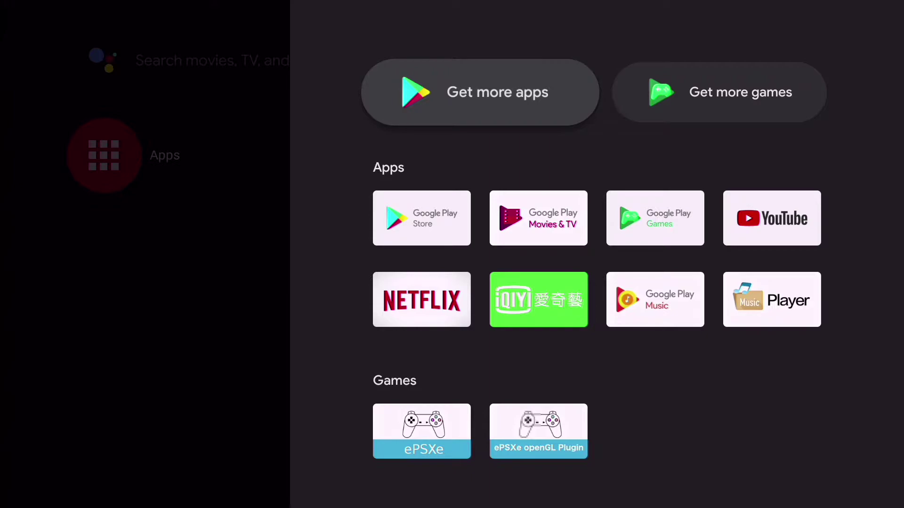
Install Smart TV APK downloader from Google Play Store and open it at /storage
key(Down)
key(Return)
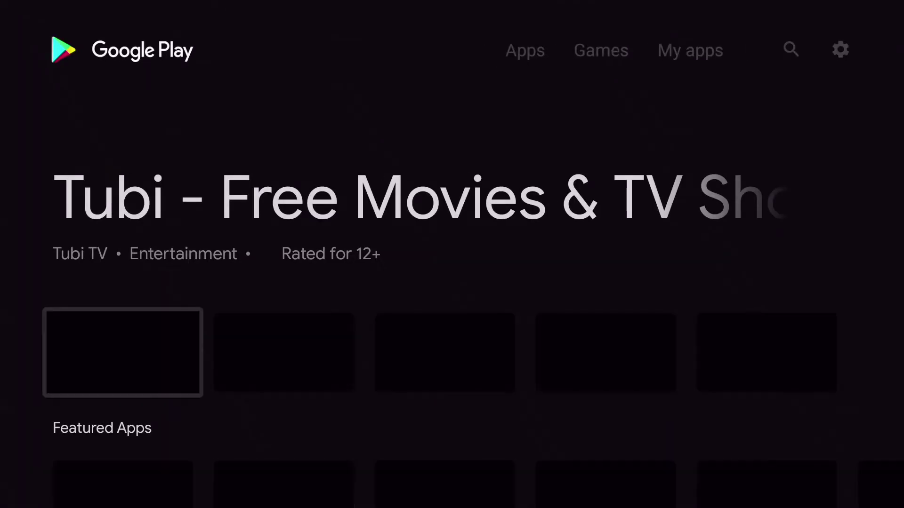
key(Up)
key(Right)
key(Right)
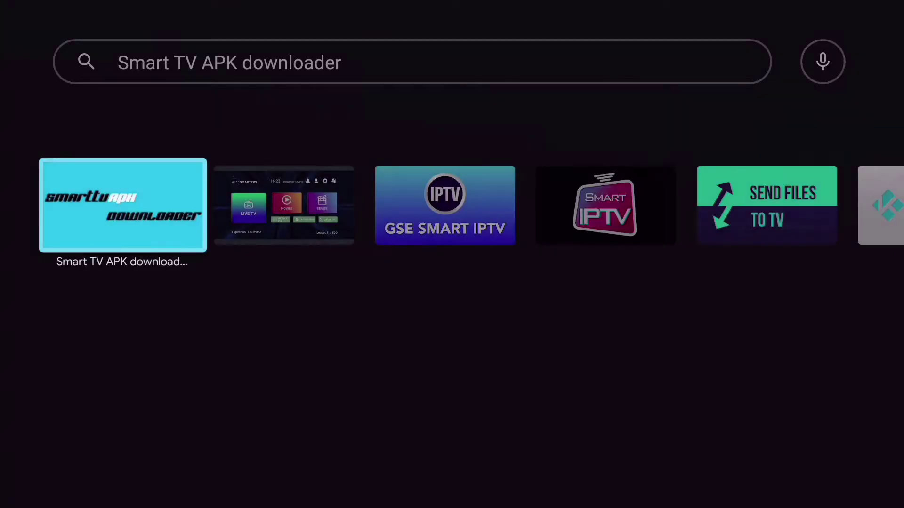
key(Return)
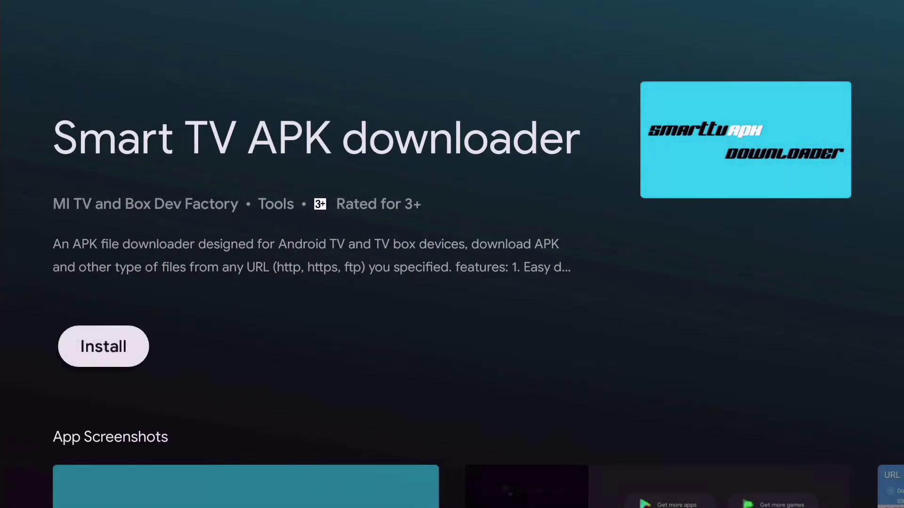
key(Return)
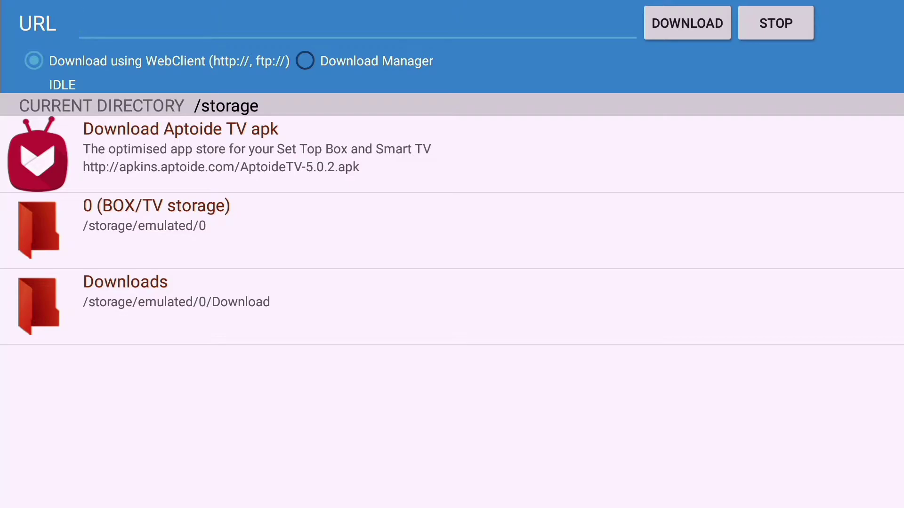
On USB disk 1D18-2566, mark music.zip as the file copy source
key(Down)
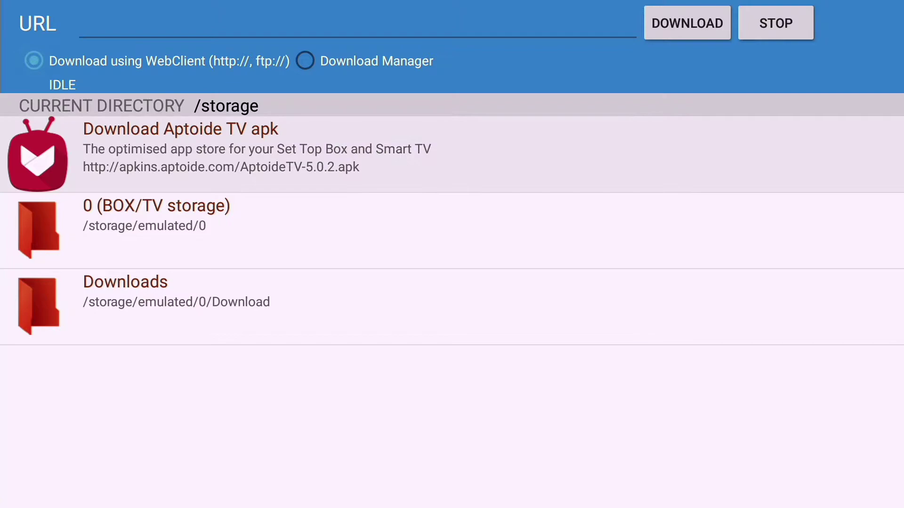
key(Down)
key(Return)
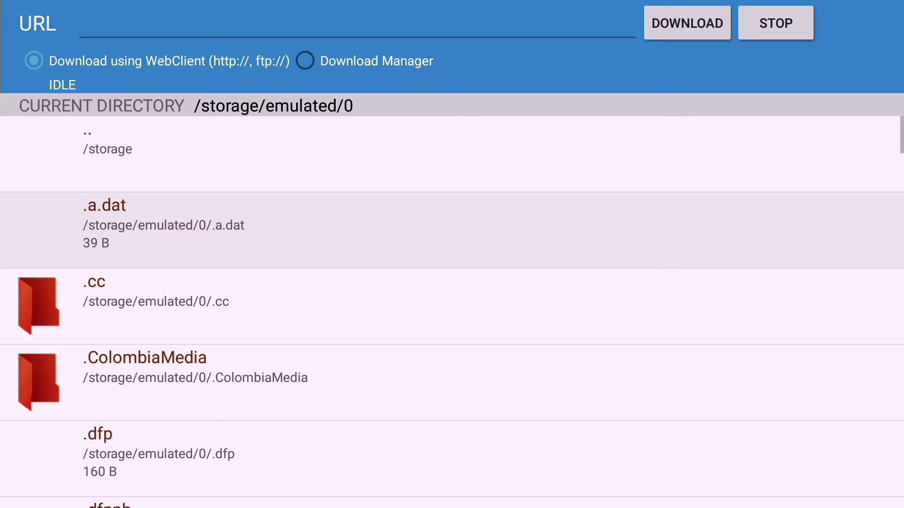
key(Up)
key(Return)
key(Down)
key(Down)
key(Down)
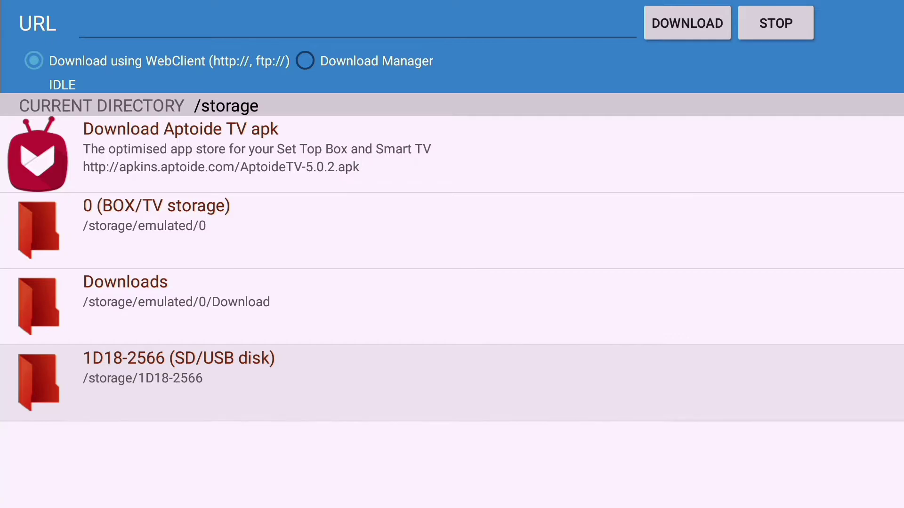
key(Return)
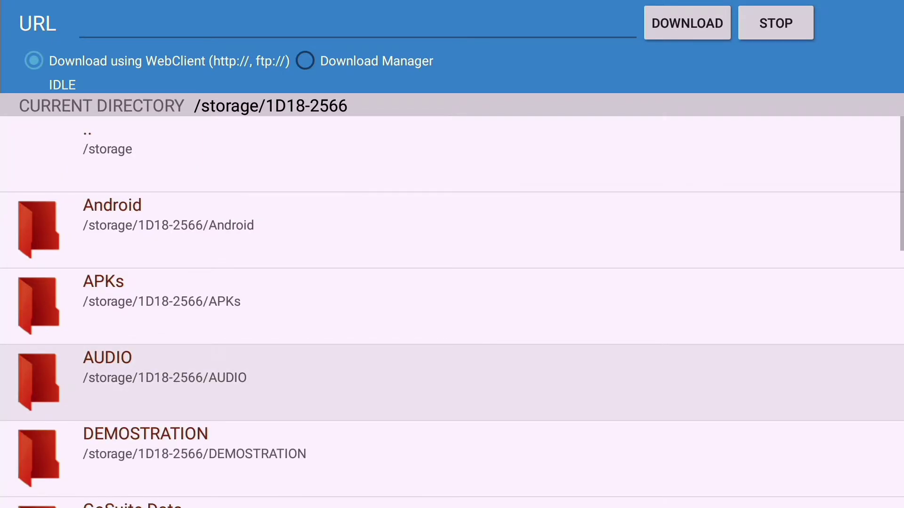
key(Down)
key(Down)
key(Down)
key(Down)
key(Down)
key(Down)
key(Down)
key(Down)
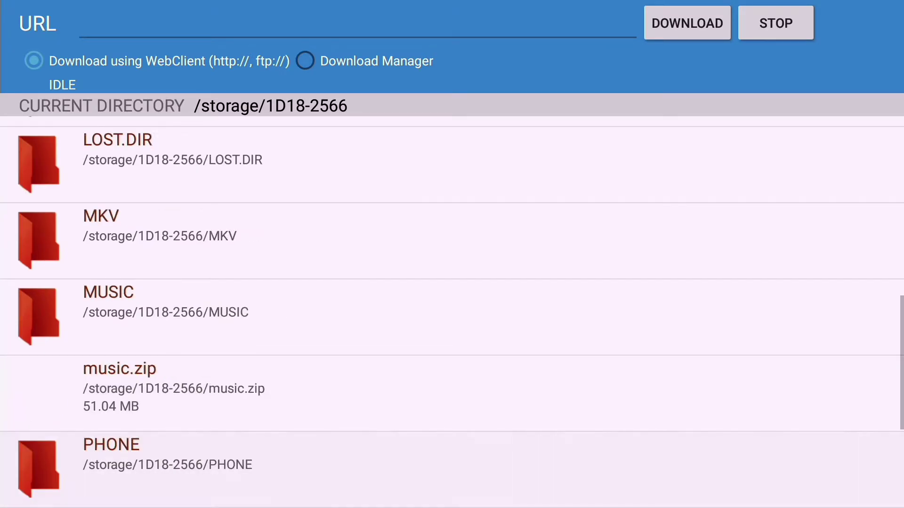
key(Down)
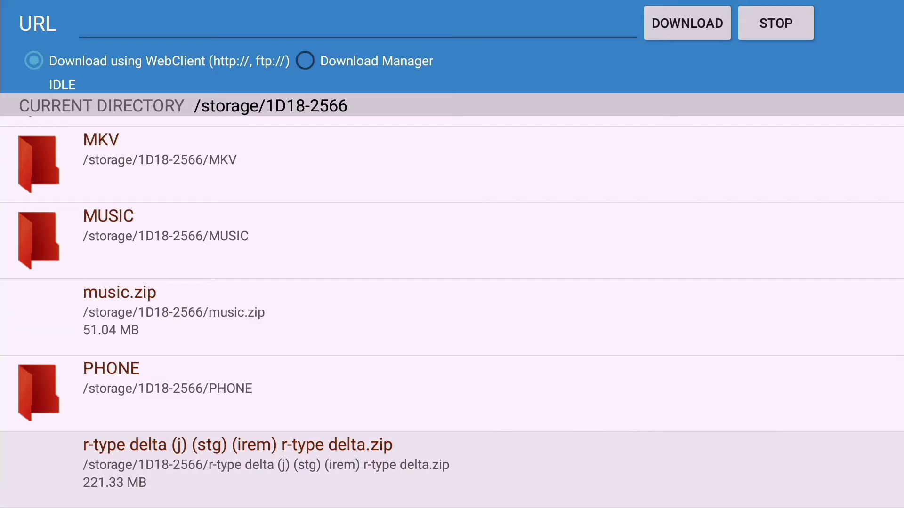
key(Up)
key(Up)
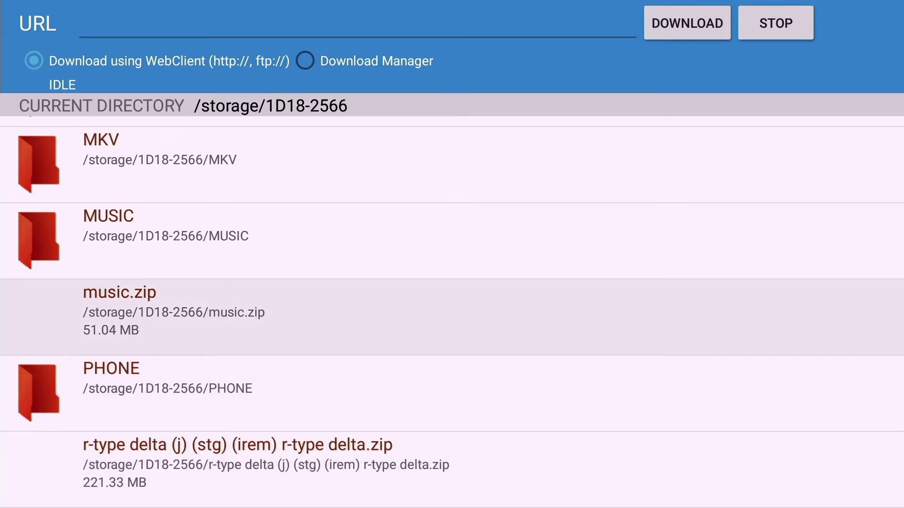
key(Return)
key(Down)
key(Down)
key(Down)
key(Down)
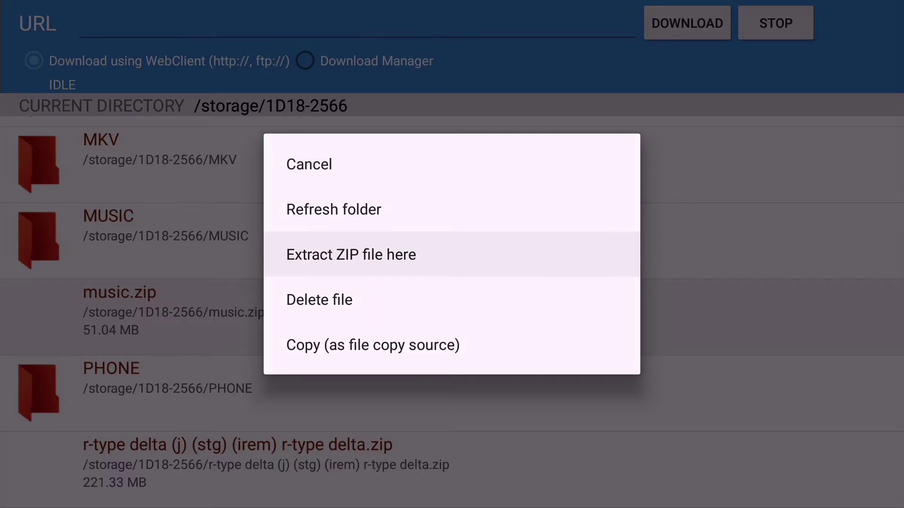
key(Return)
Go to internal BOX/TV storage 0 and open its Music folder
key(Up)
key(Up)
key(Up)
key(Up)
key(Up)
key(Up)
key(Up)
key(Up)
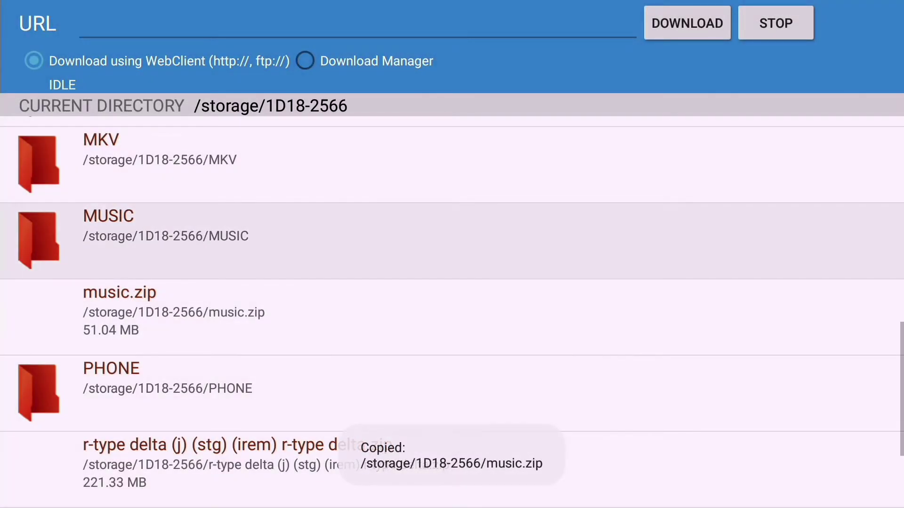
key(Down)
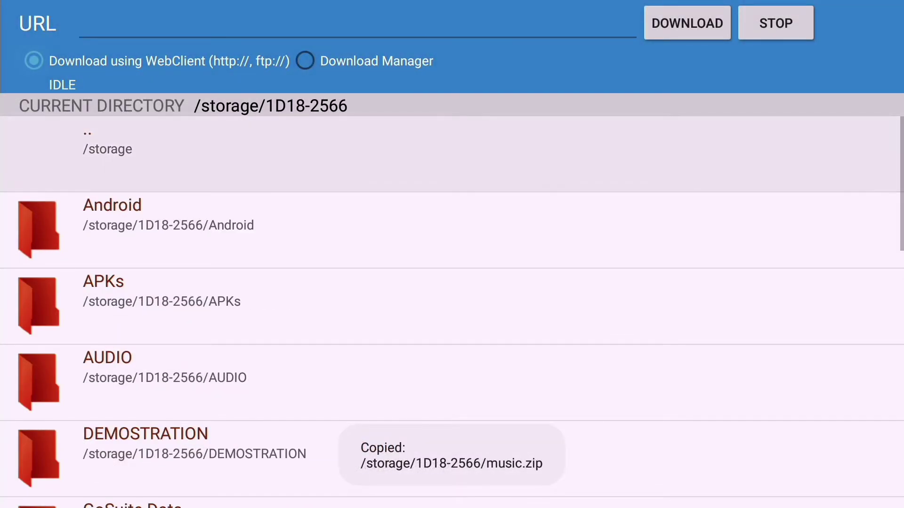
key(Return)
key(Down)
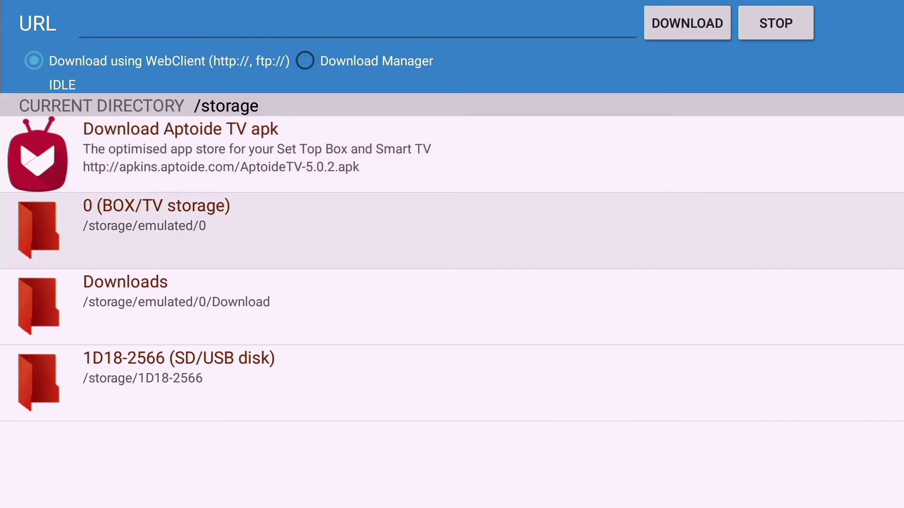
key(Return)
key(Down)
key(Down)
key(Down)
key(Down)
key(Down)
key(Down)
key(Down)
key(Down)
key(Down)
key(Down)
key(Down)
key(Down)
key(Down)
key(Down)
key(Down)
key(Down)
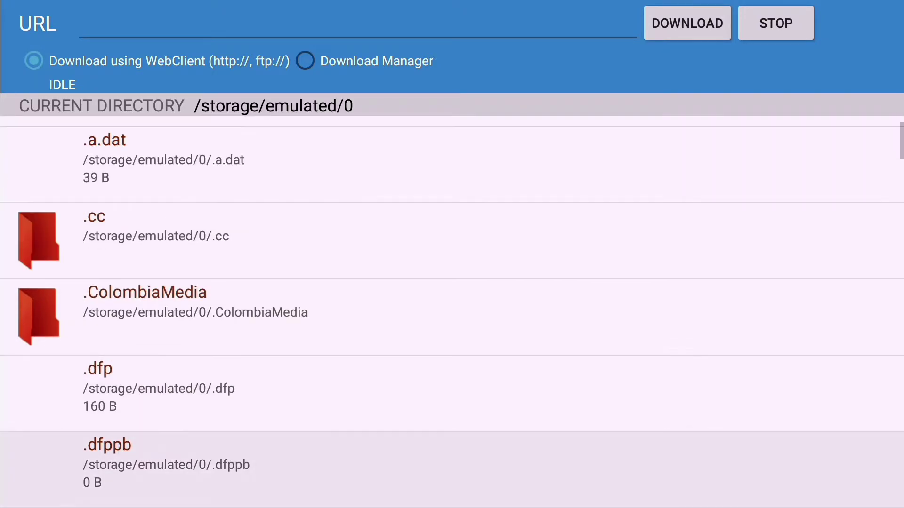
key(Down)
key(Down)
key(Down)
key(Down)
key(Down)
key(Down)
key(Down)
key(Down)
key(Down)
key(Down)
key(Down)
key(Down)
key(Down)
key(Down)
key(Down)
key(Down)
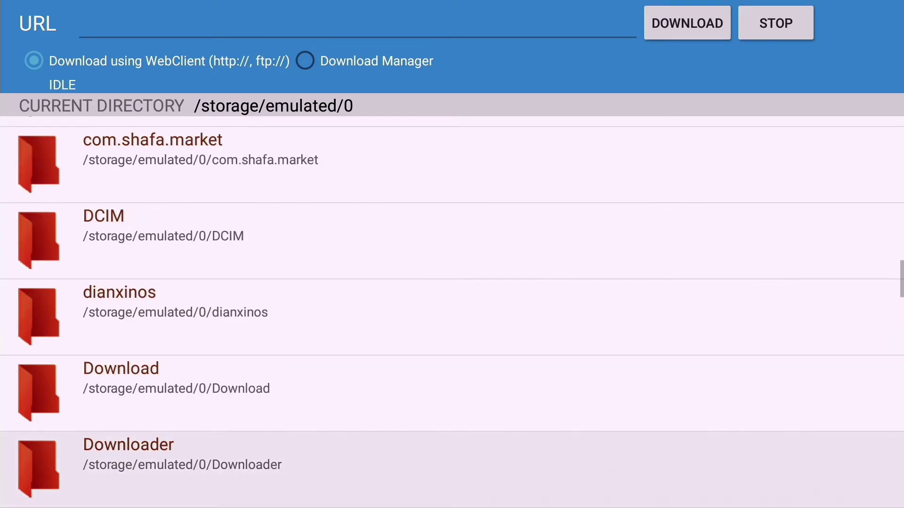
key(Down)
key(Down)
key(Down)
key(Down)
key(Down)
key(Down)
key(Down)
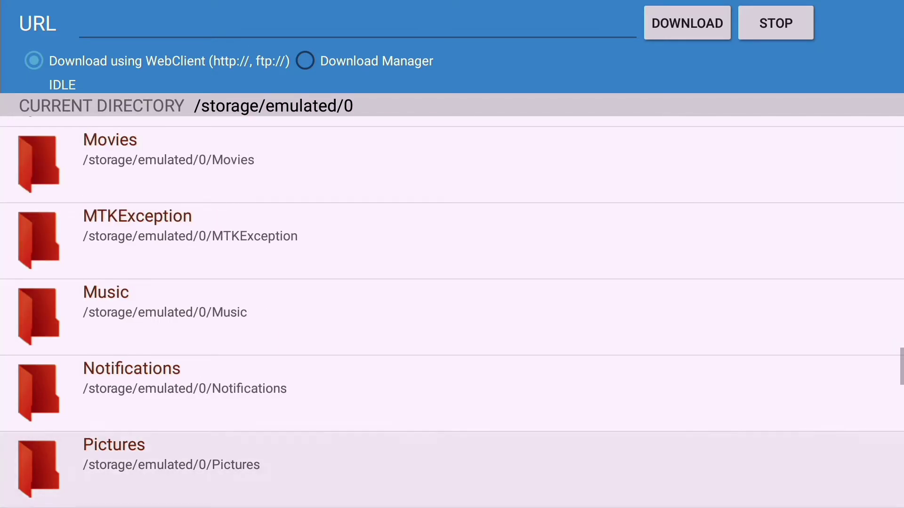
key(Up)
key(Up)
key(Return)
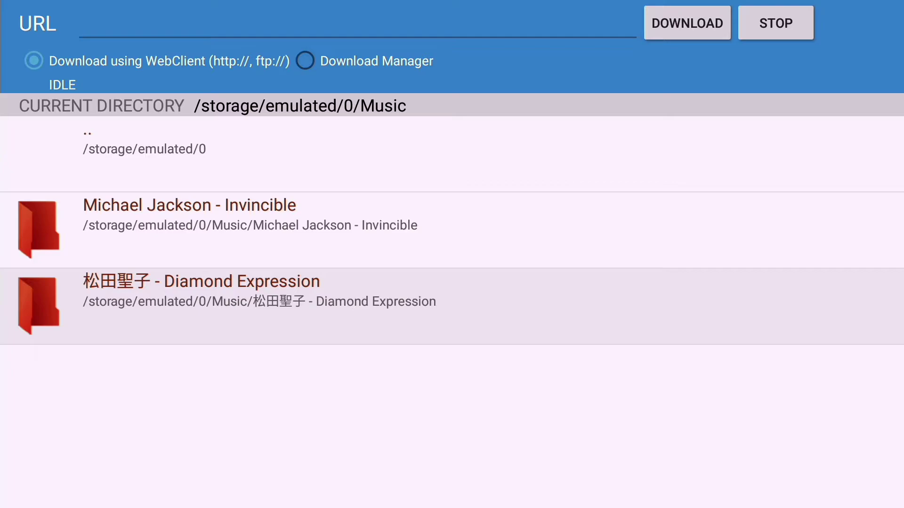
Paste a copy of music.zip into /storage/emulated/0/Music
key(Menu)
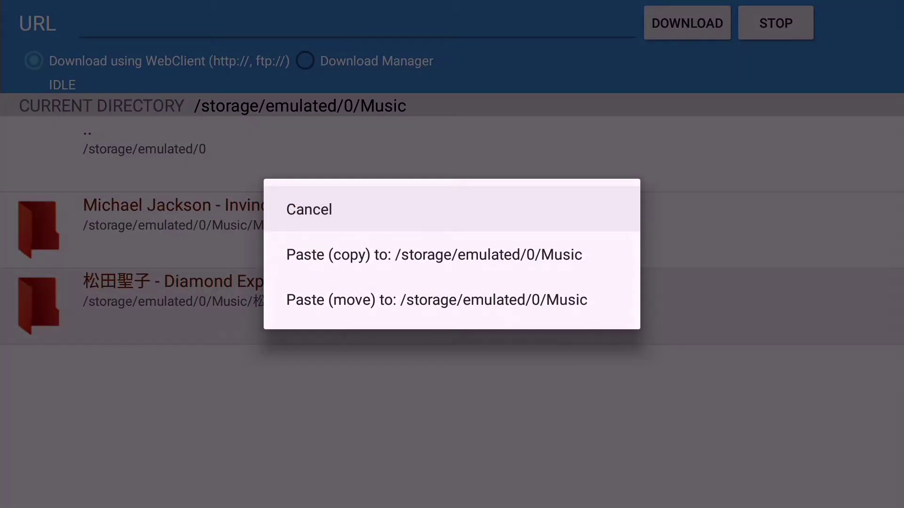
key(Down)
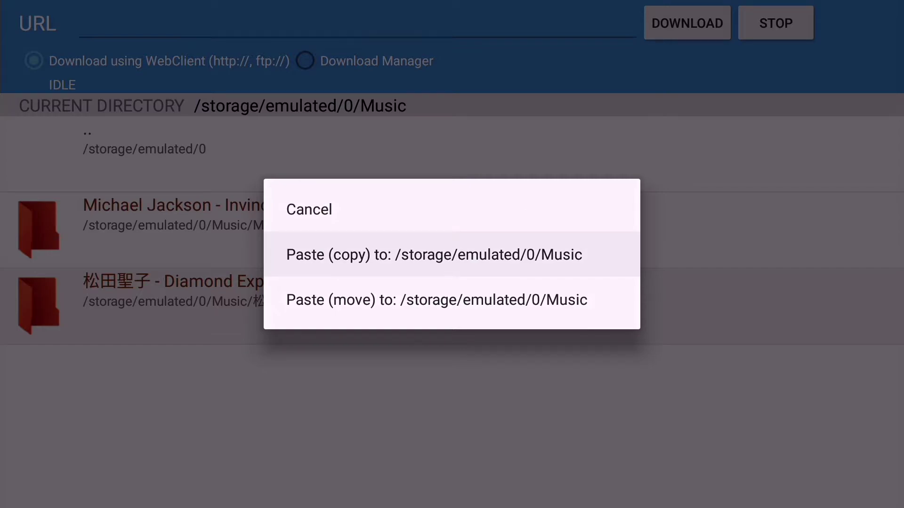
key(Return)
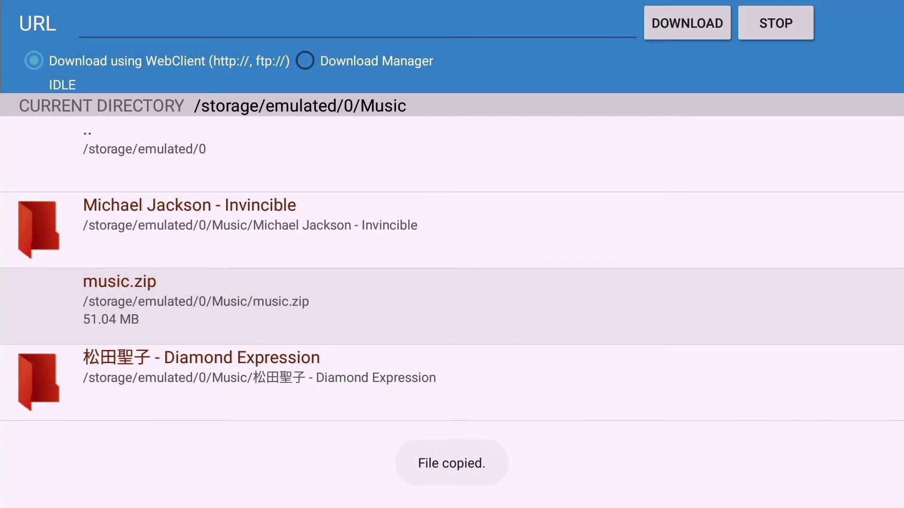
Delete both existing album folders from the Music folder
key(Up)
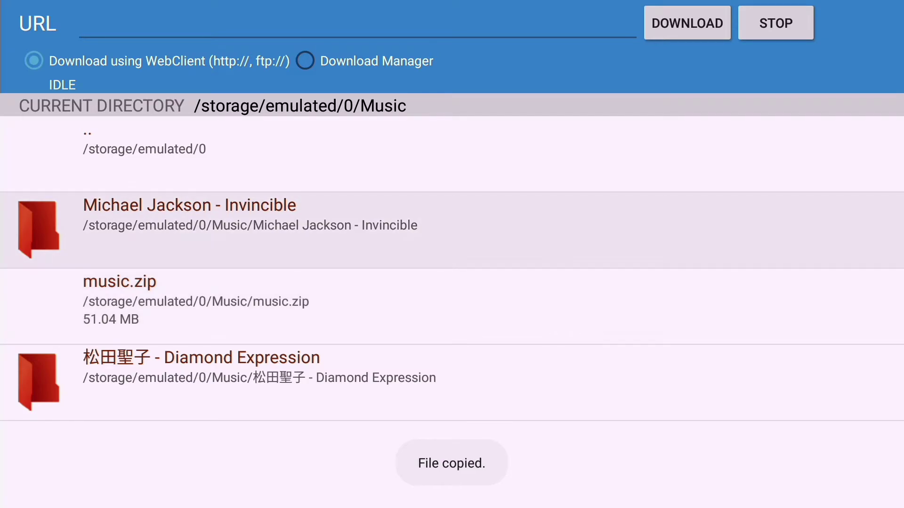
key(Return)
key(Down)
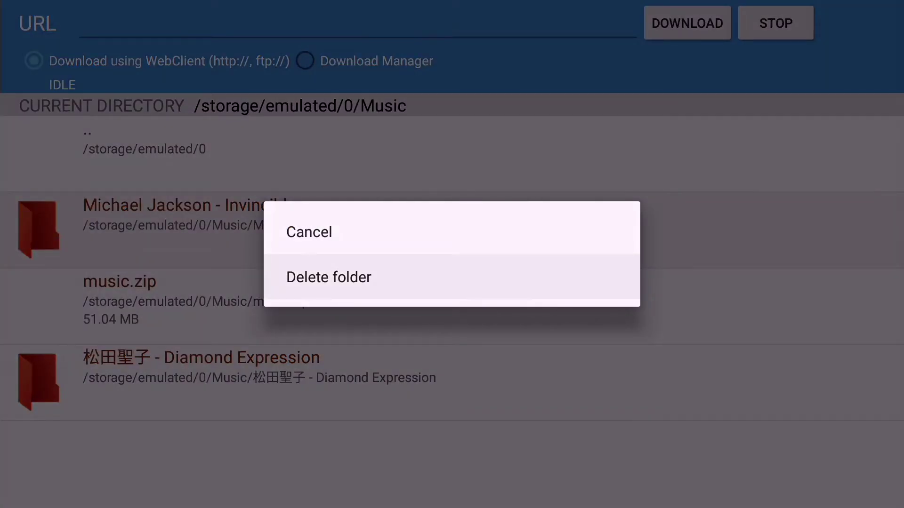
key(Return)
key(Down)
key(Return)
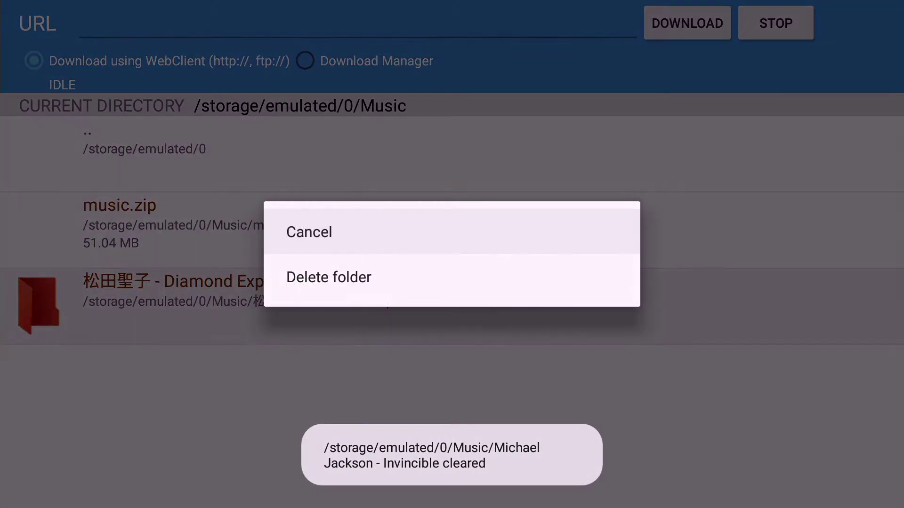
key(Down)
key(Return)
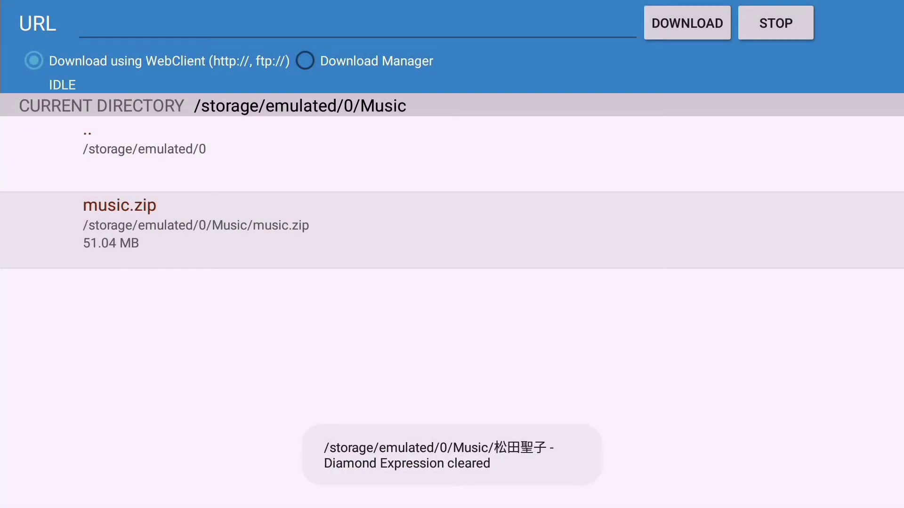
key(Return)
Extract music.zip into Music and open the Michael Jackson - Invincible album folder
key(Down)
key(Down)
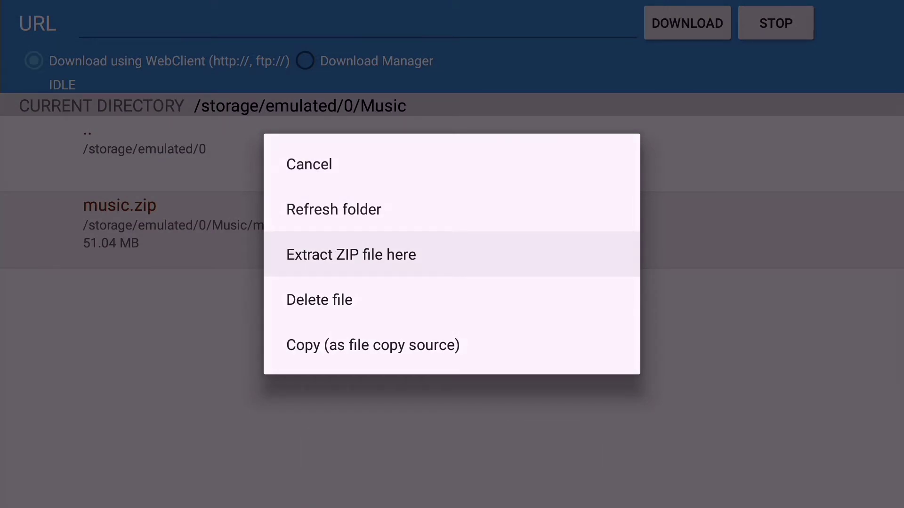
key(Return)
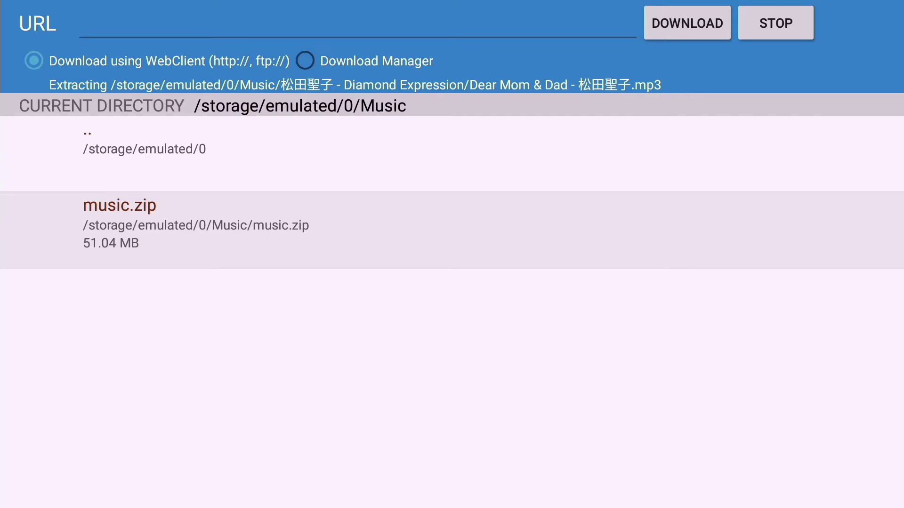
key(Down)
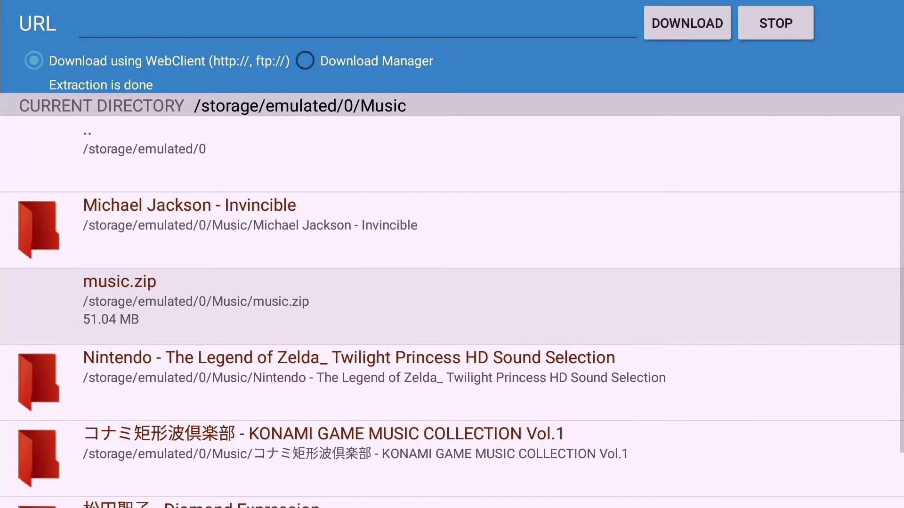
key(Up)
key(Return)
Check the extracted Zelda soundtrack and KONAMI GAME MUSIC COLLECTION folders
key(Up)
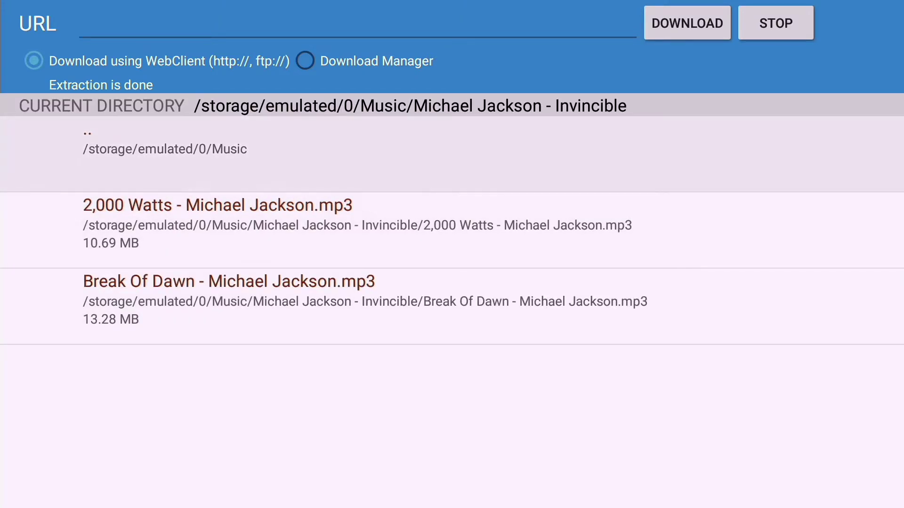
key(Return)
key(Down)
key(Down)
key(Down)
key(Return)
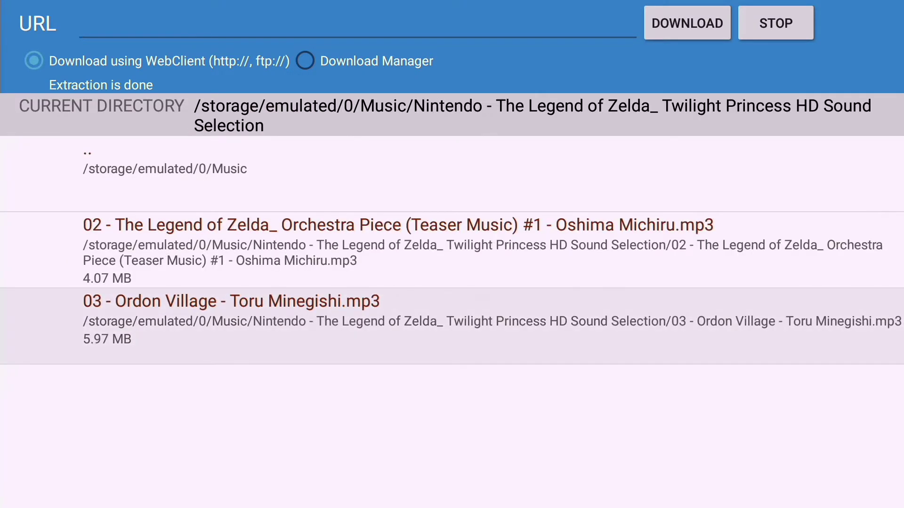
key(Up)
key(Up)
key(Return)
key(Down)
key(Down)
key(Down)
key(Down)
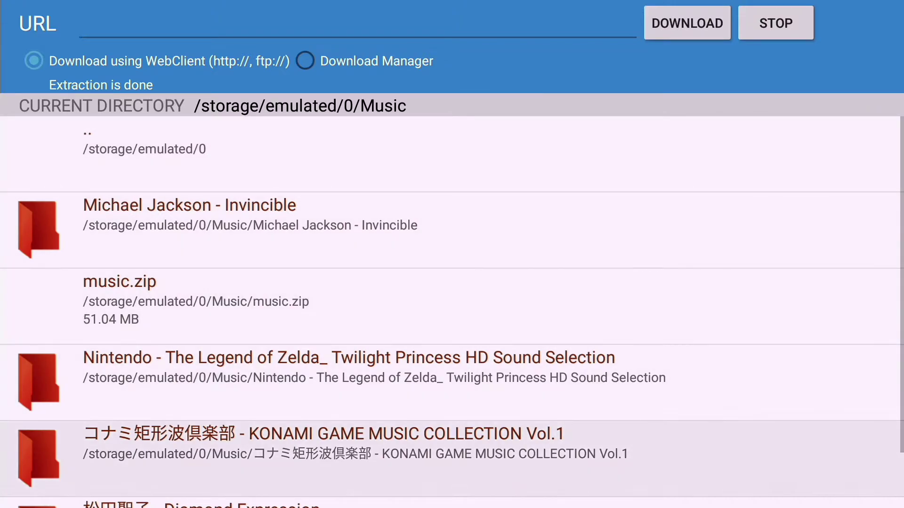
key(Return)
key(Up)
key(Up)
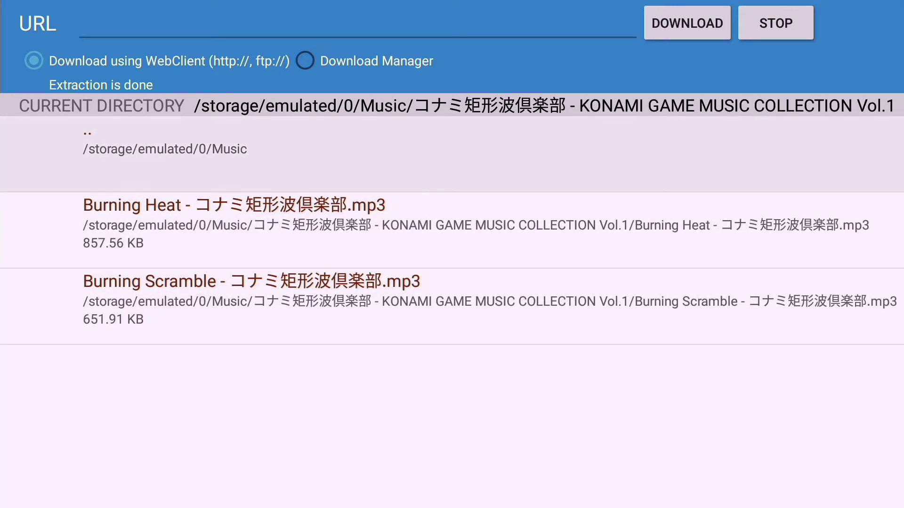
Delete music.zip from the Music folder and head back to /storage/emulated/0
key(Return)
key(Down)
key(Down)
key(Return)
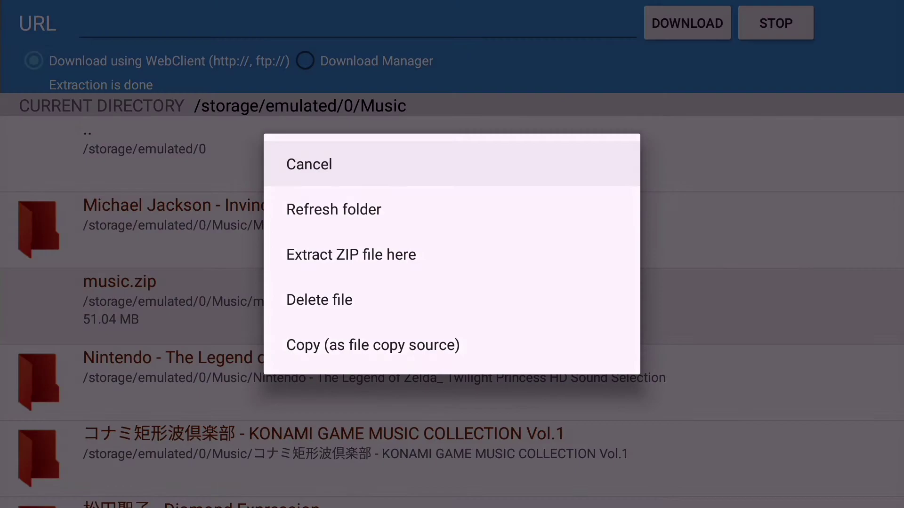
key(Down)
key(Down)
key(Down)
key(Return)
key(Down)
key(Down)
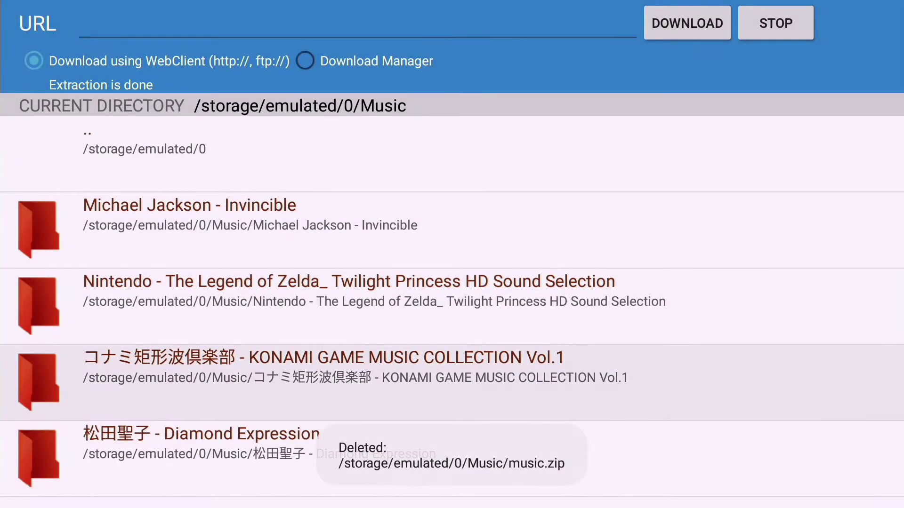
key(Up)
key(Up)
key(Up)
key(Up)
key(Up)
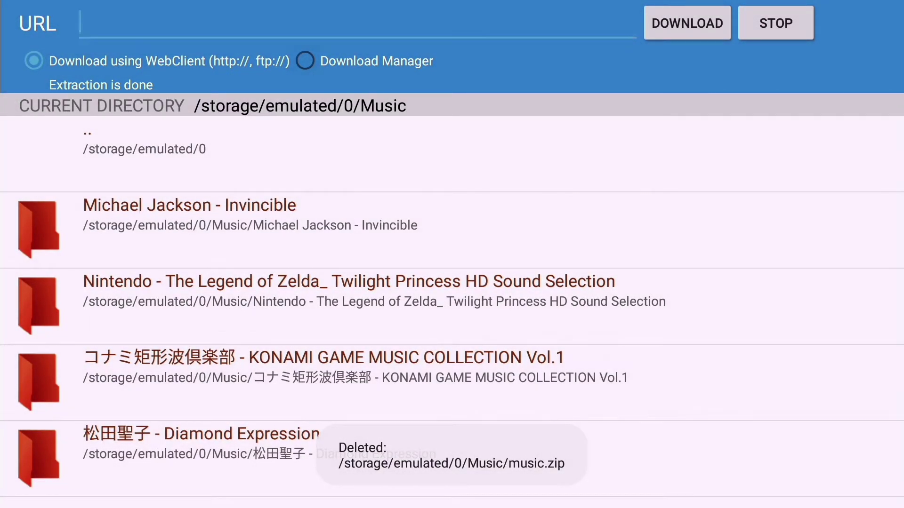
key(Down)
Mark the r-type delta zip on USB drive 1D18-2566 as copy source, then return to /storage
key(Return)
key(Return)
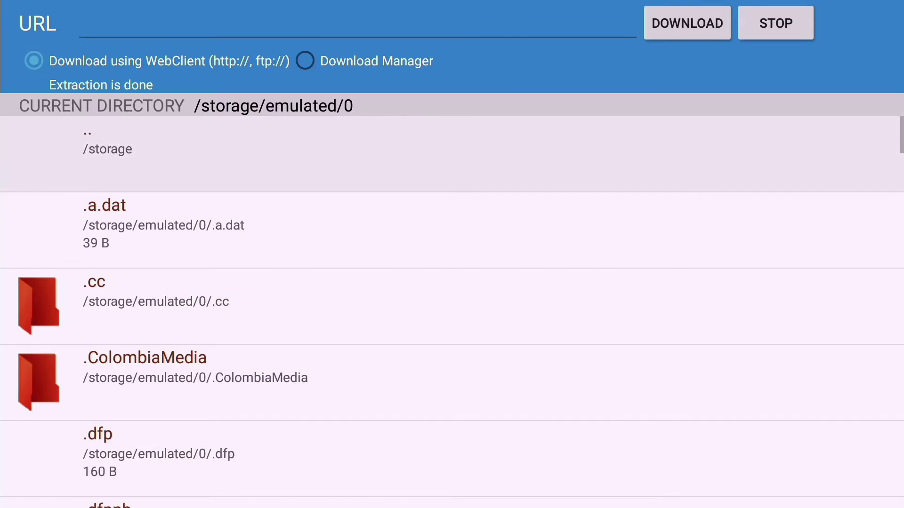
key(Down)
key(Down)
key(Down)
key(Return)
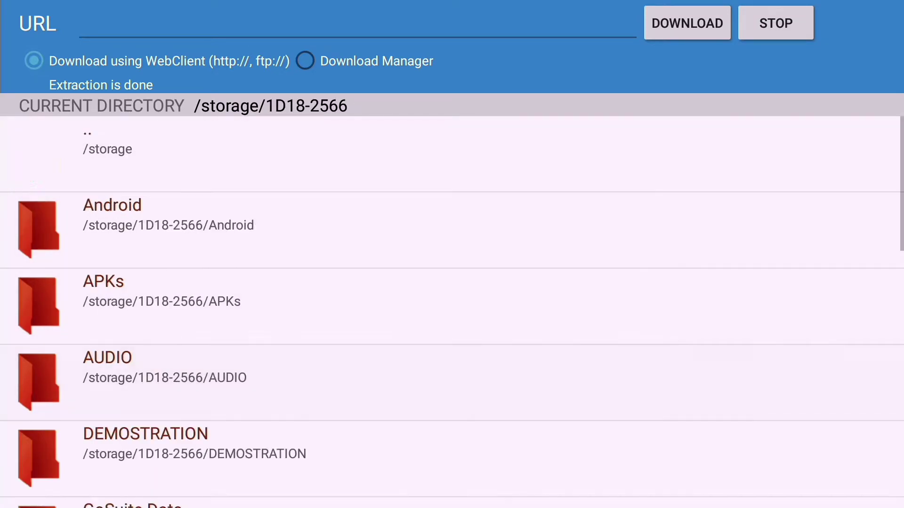
key(Down)
key(Down)
key(Down)
key(Down)
key(Down)
key(Down)
key(Down)
key(Down)
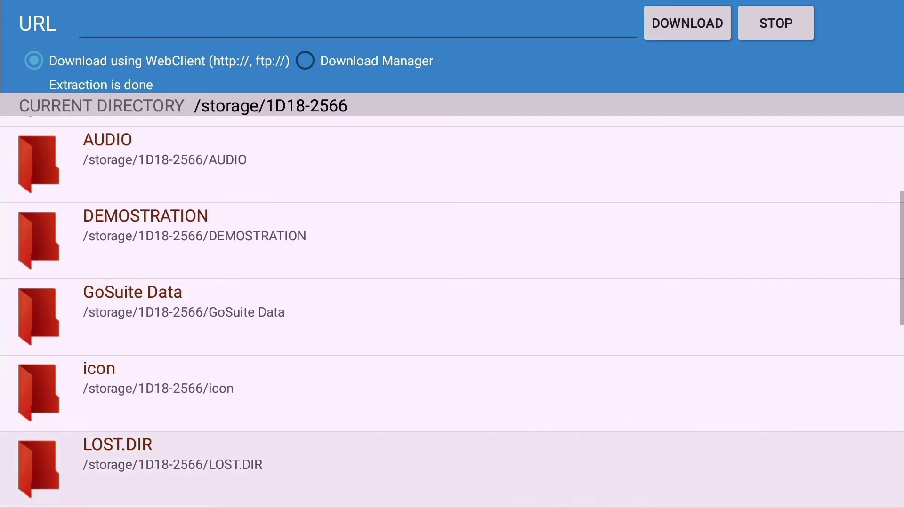
key(Down)
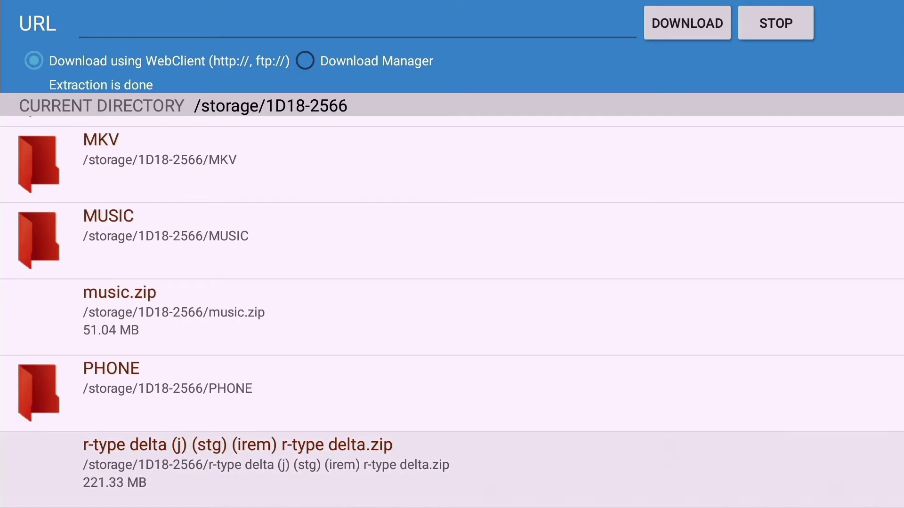
key(Return)
key(Down)
key(Down)
key(Down)
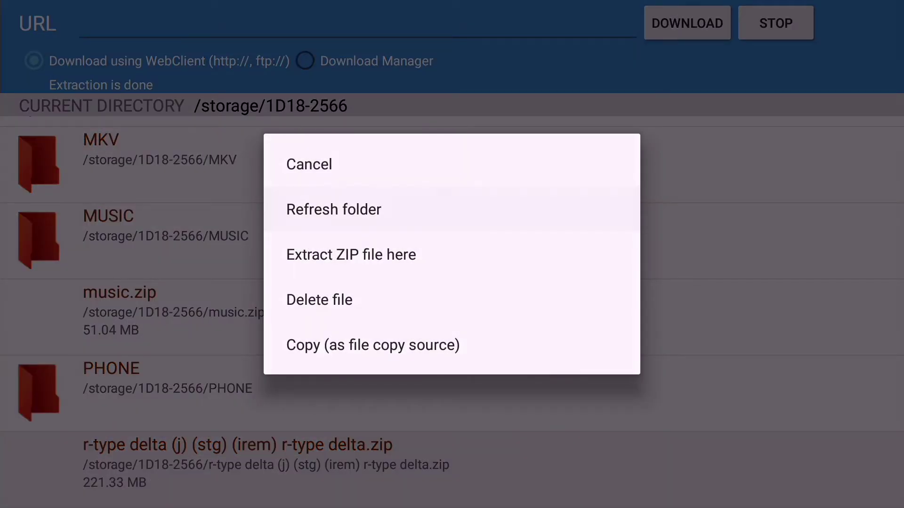
key(Down)
key(Return)
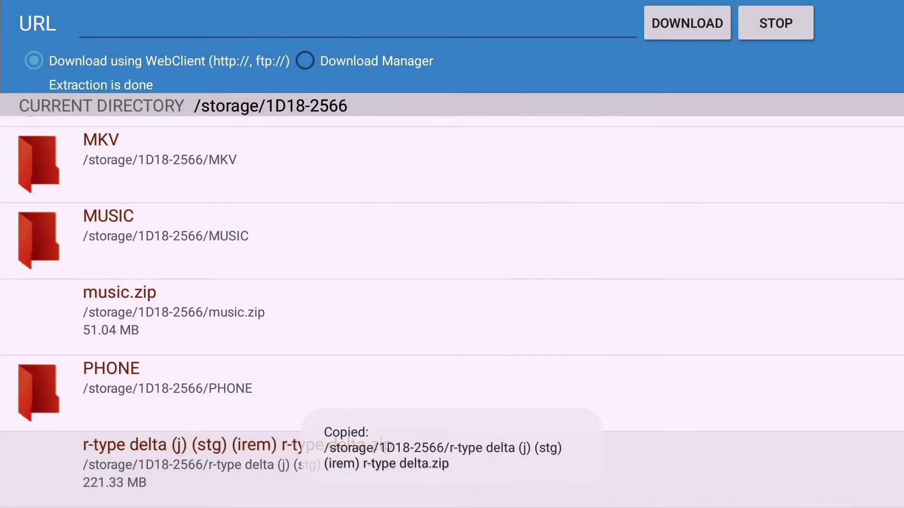
key(Up)
key(Up)
key(Up)
key(Up)
key(Up)
key(Up)
key(Up)
key(Up)
key(Up)
key(Up)
key(Up)
key(Up)
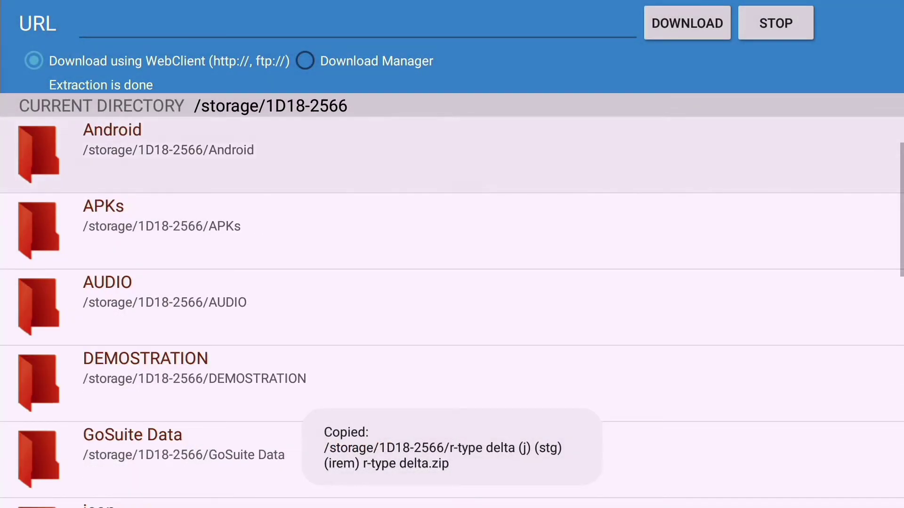
key(Return)
key(Down)
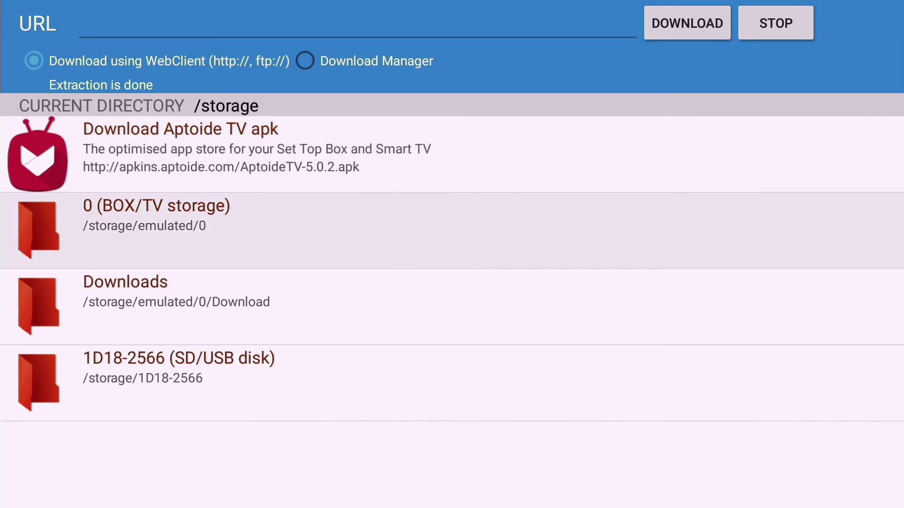
Paste the r-type delta zip (221.33 MB) into /storage/emulated/0/Download
key(Down)
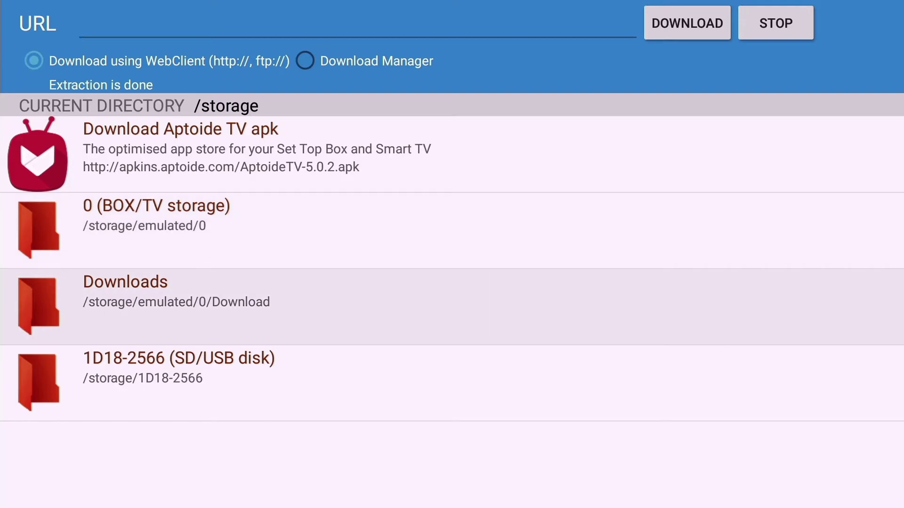
key(Return)
key(Return)
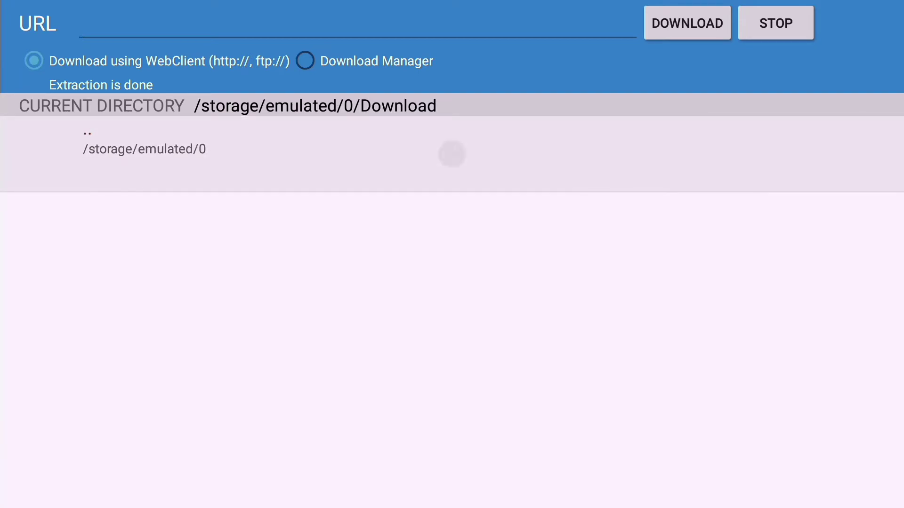
key(Down)
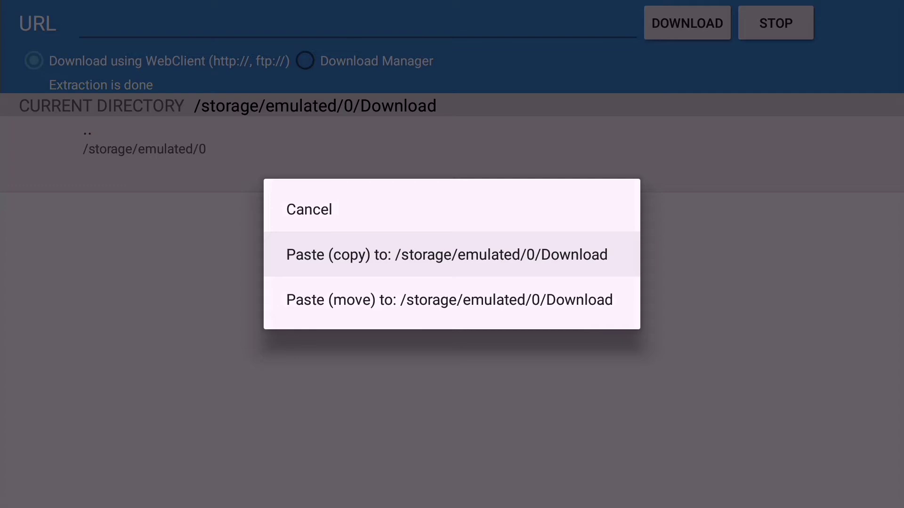
key(Return)
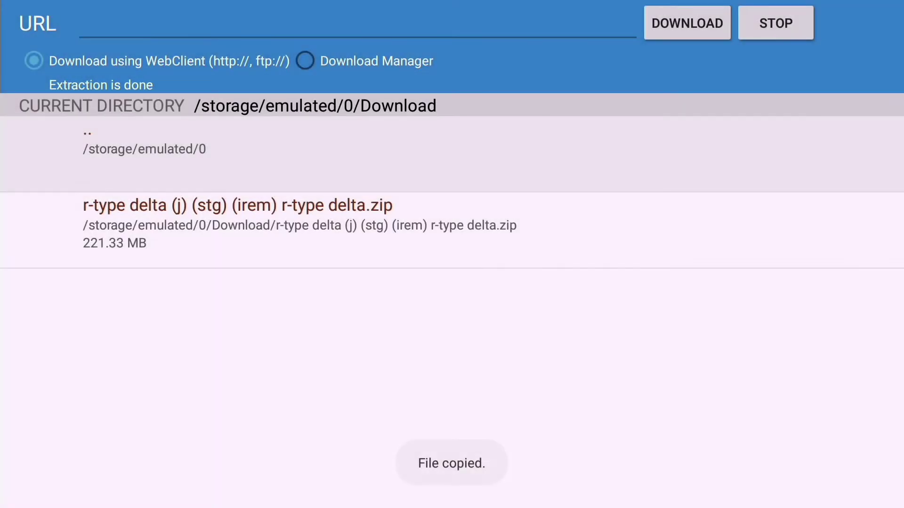
key(Down)
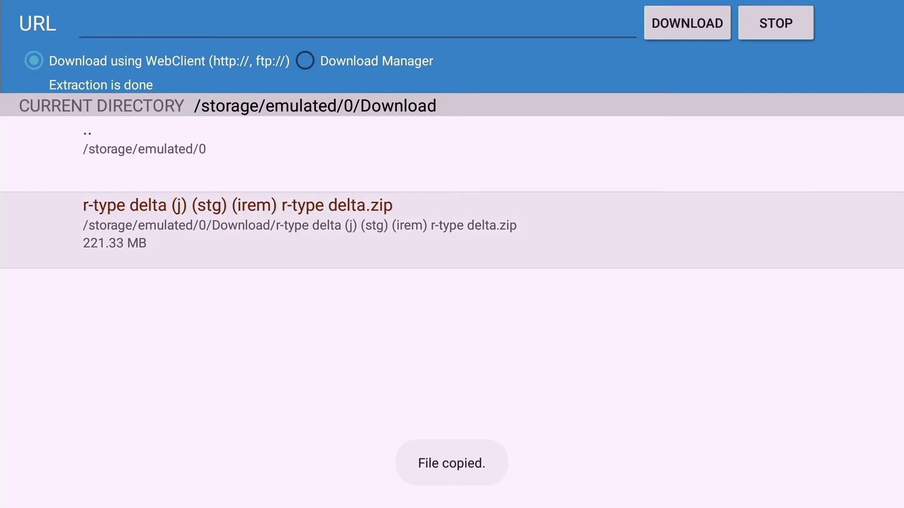
Extract the r-type delta zip into the R-Type Delta .img (322.5 MB) in Download
key(Return)
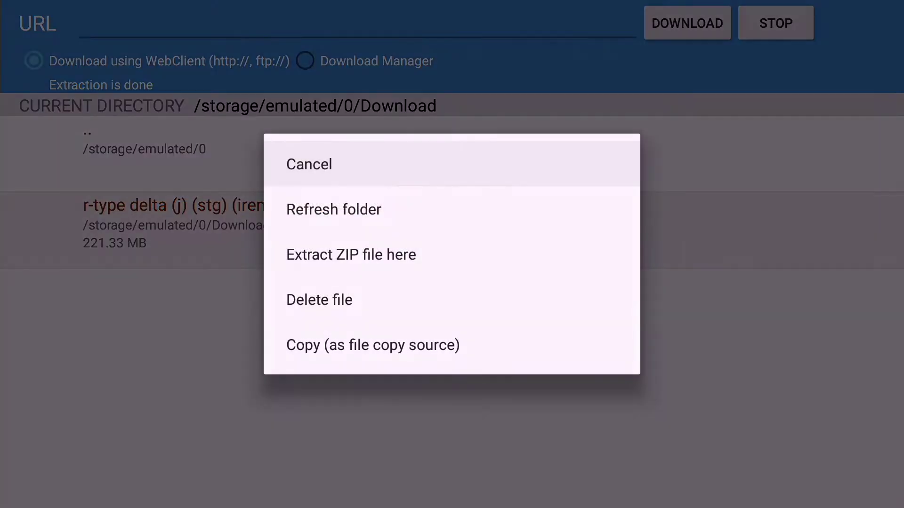
key(Down)
key(Down)
key(Return)
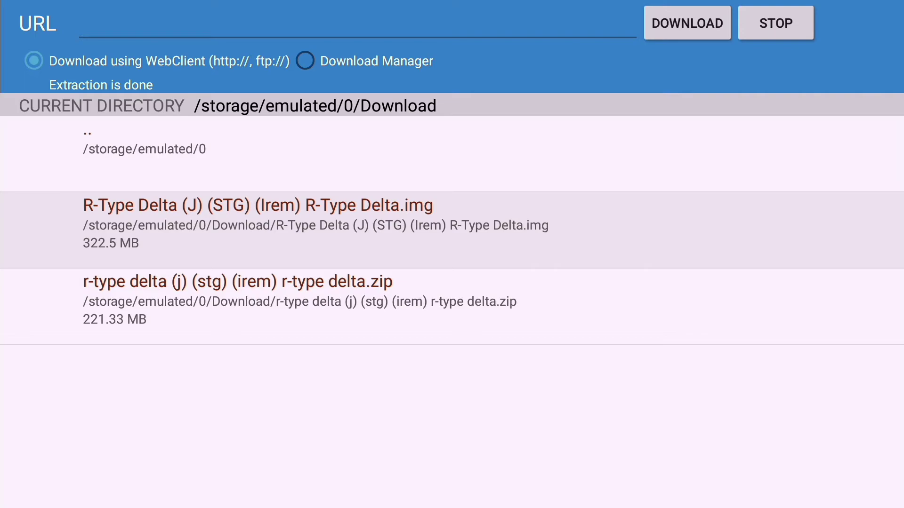
Delete the r-type delta zip and back out of the app
click(238, 301)
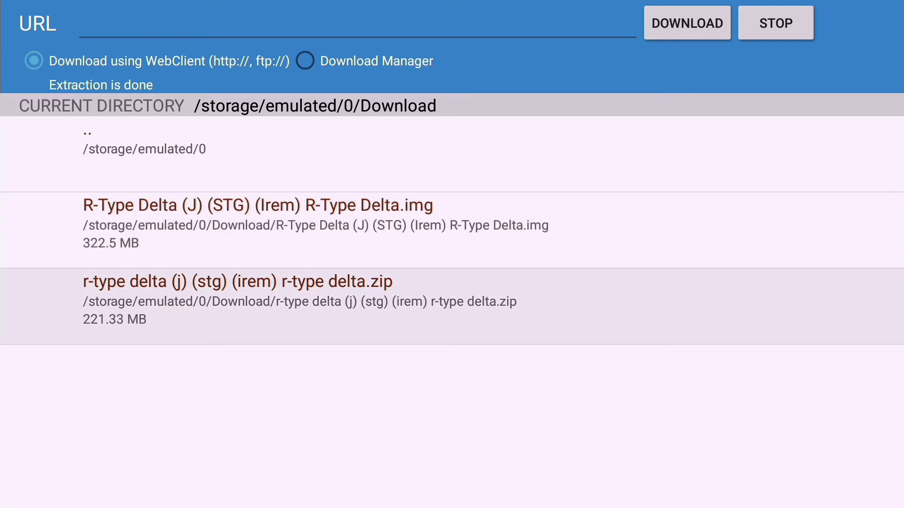
key(Return)
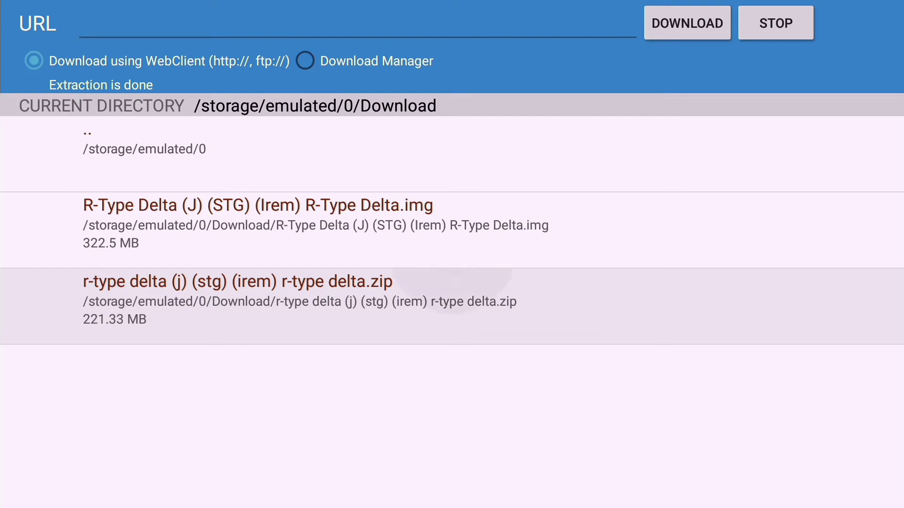
key(Down)
key(Down)
key(Down)
key(Return)
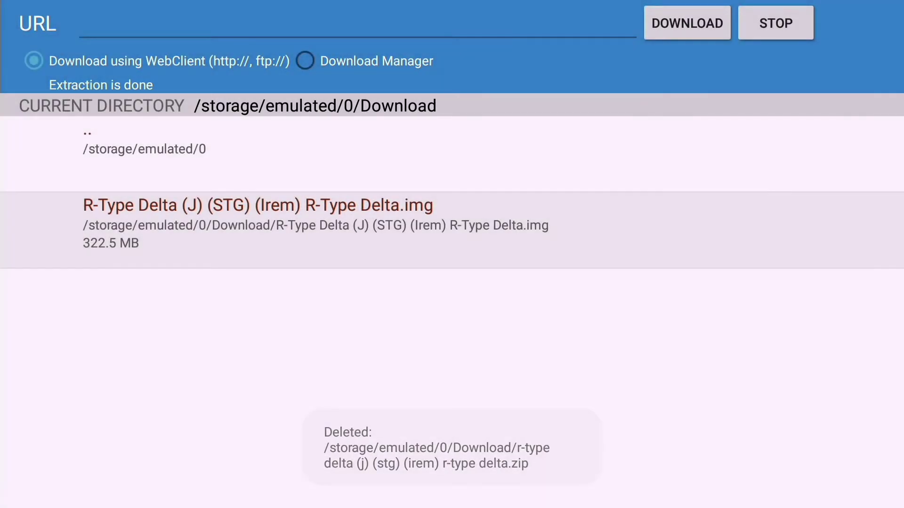
key(Escape)
Launch Music Player from Apps and allow it to access media files
key(Escape)
key(Escape)
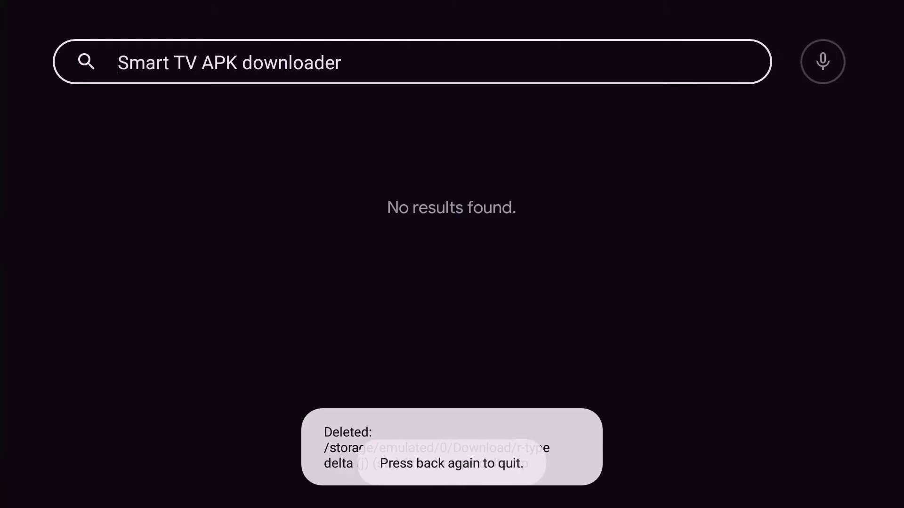
key(Escape)
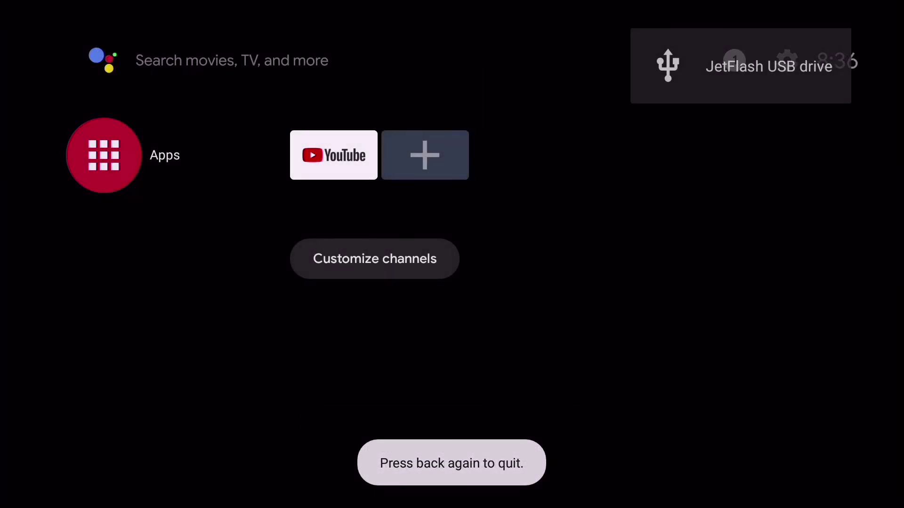
key(Return)
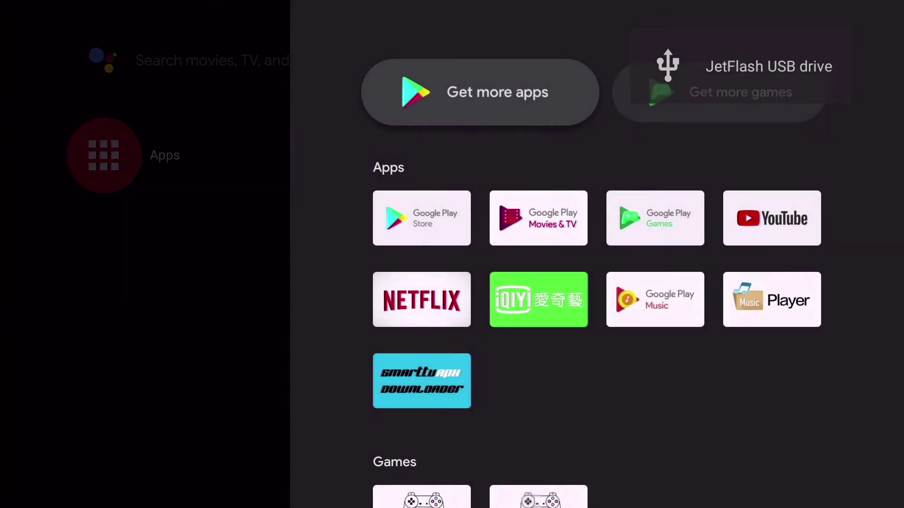
key(Down)
key(Down)
key(Right)
key(Right)
key(Right)
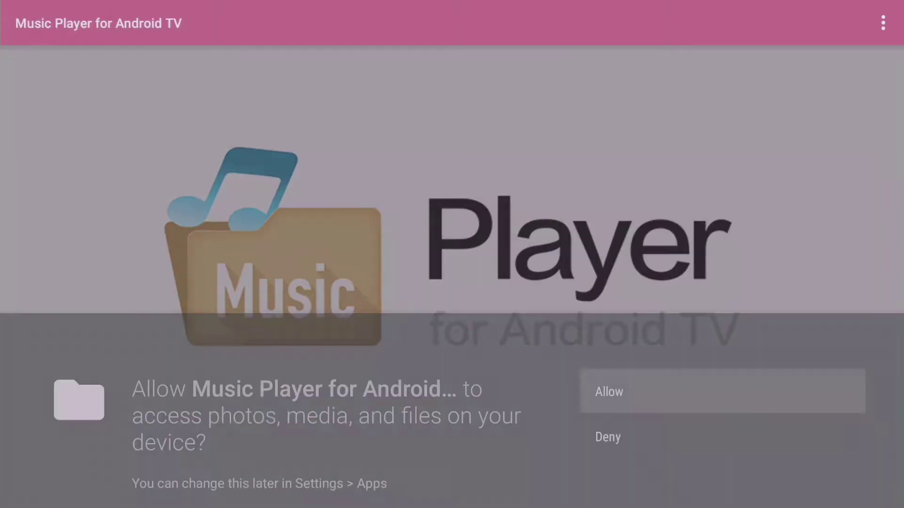
key(Return)
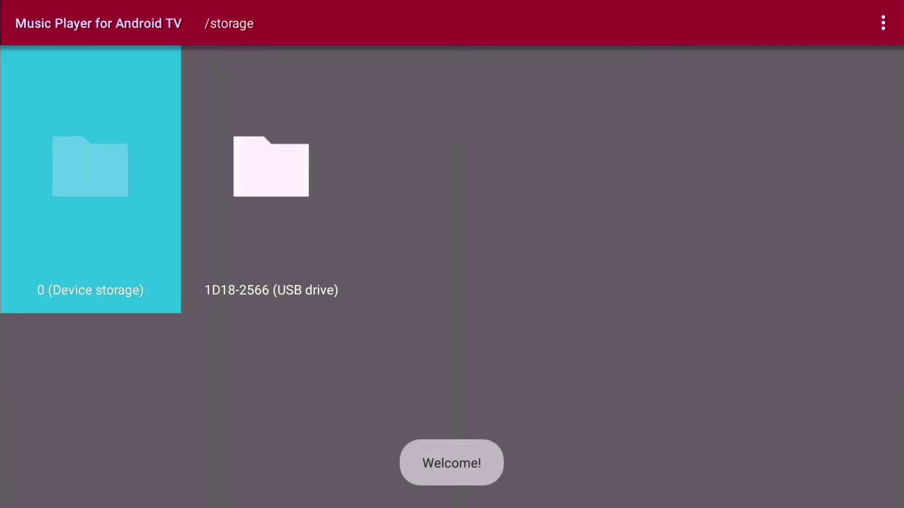
key(Return)
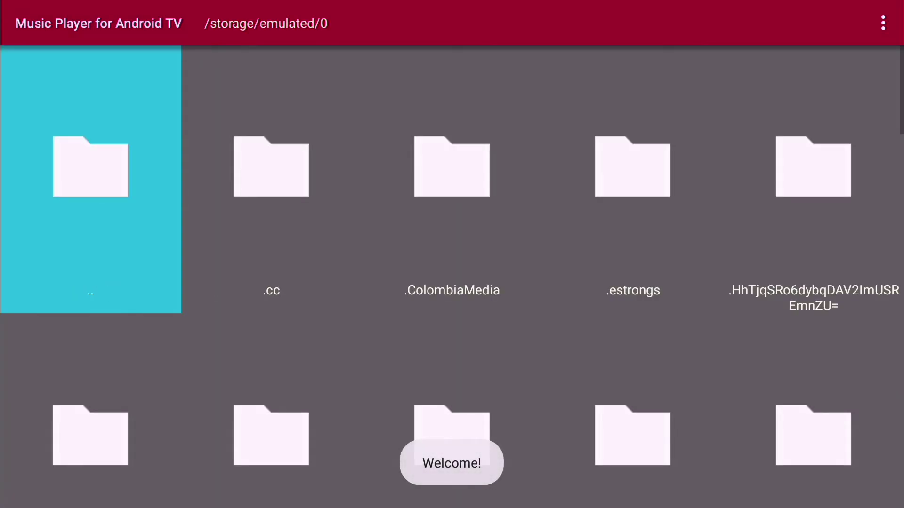
Browse the Invincible, Zelda, KONAMI GAME MUSIC and Diamond Expression album folders in Music
key(Down)
key(Down)
key(Down)
key(Down)
key(Down)
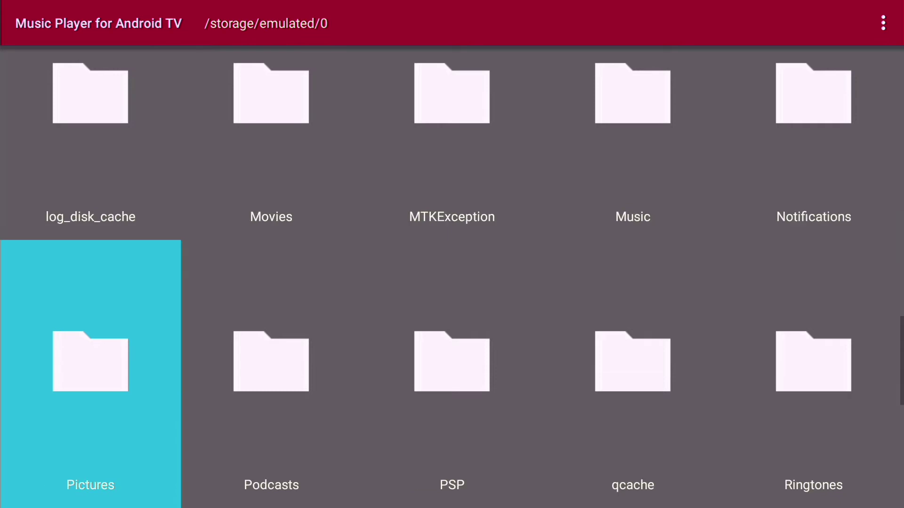
key(Up)
key(Right)
key(Right)
key(Right)
key(Return)
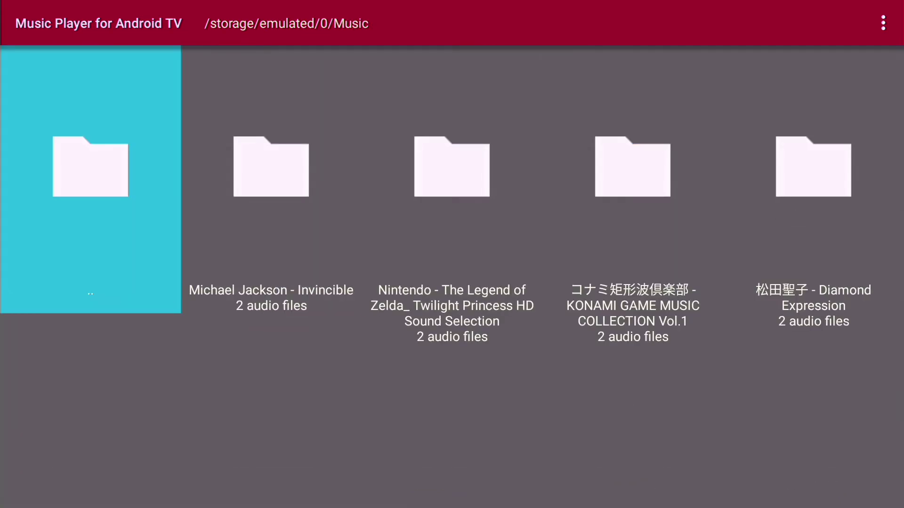
key(Right)
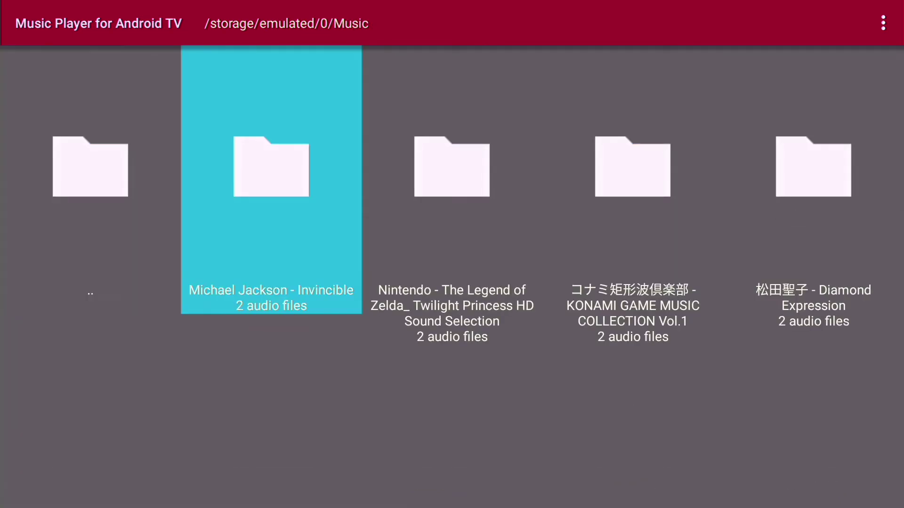
key(Return)
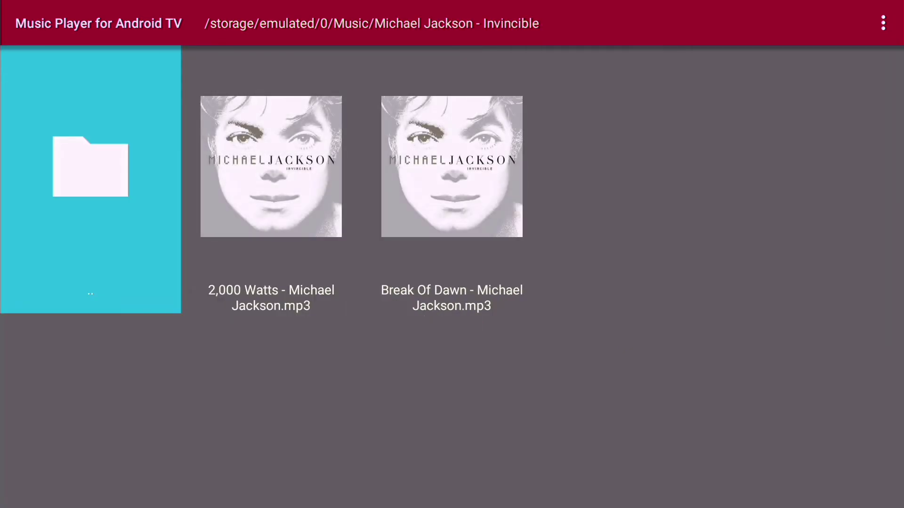
key(Return)
key(Right)
key(Right)
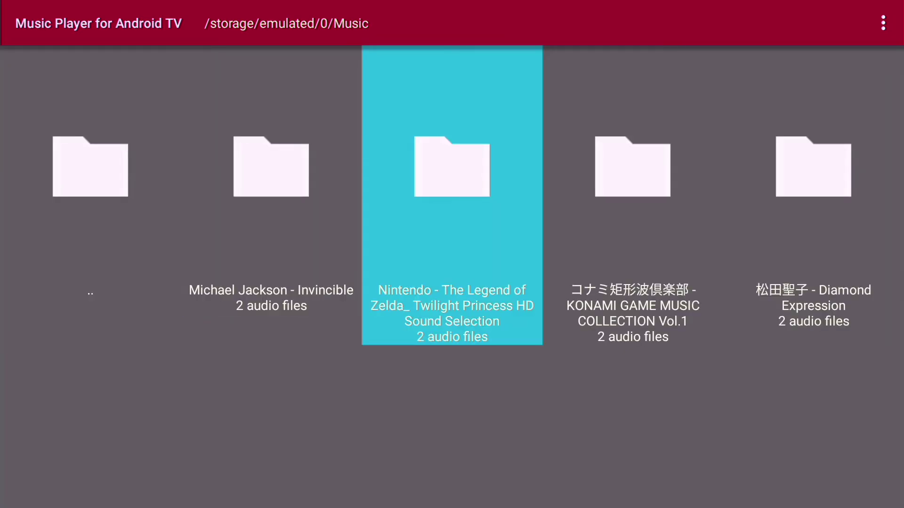
key(Return)
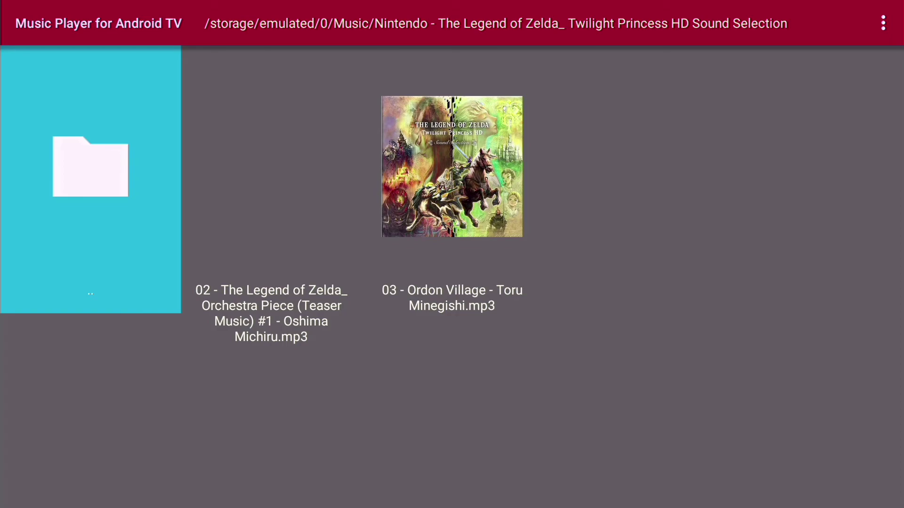
key(Return)
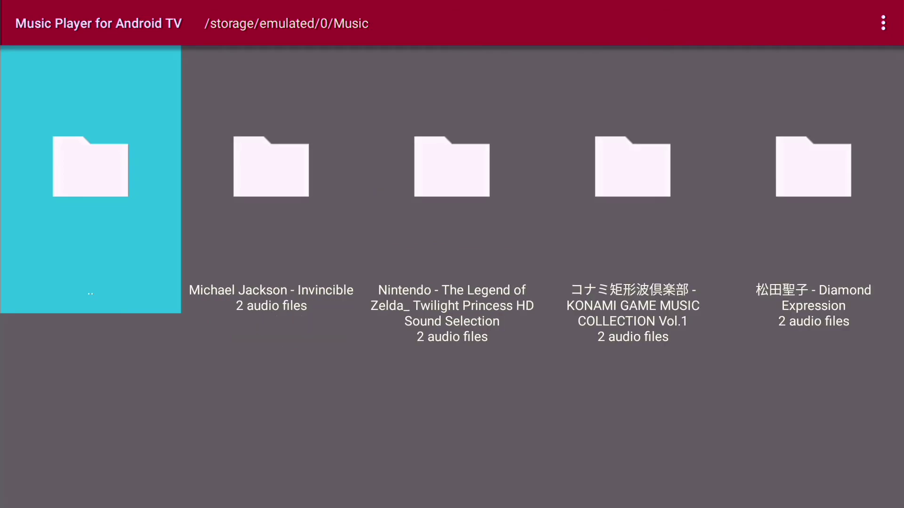
key(Right)
key(Right)
key(Right)
key(Return)
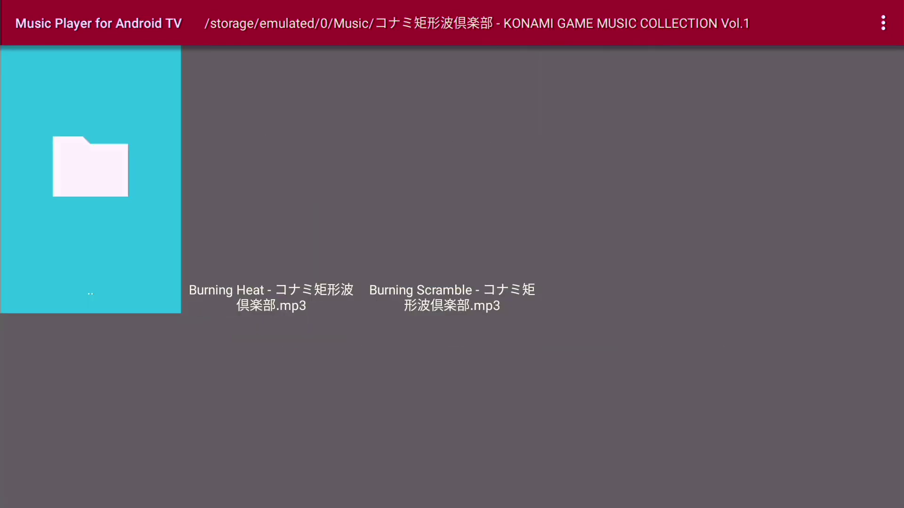
key(Return)
key(Right)
key(Right)
key(Right)
key(Right)
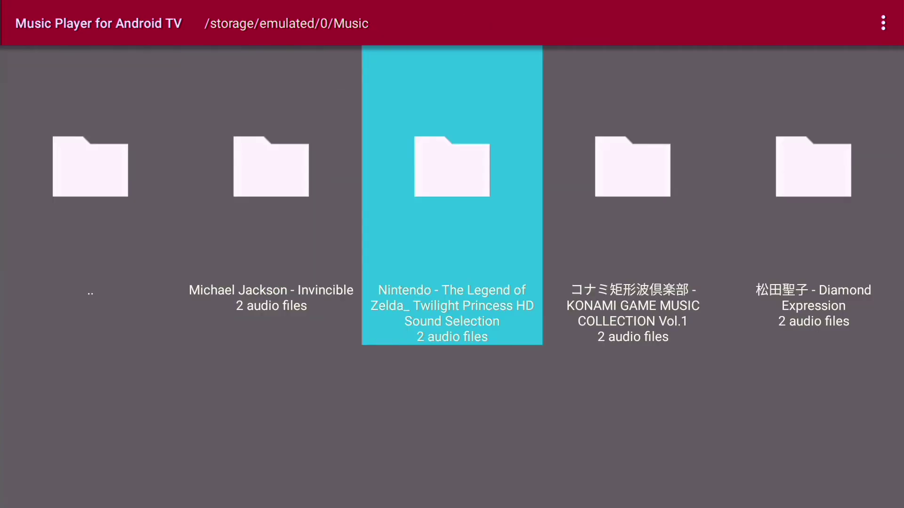
key(Return)
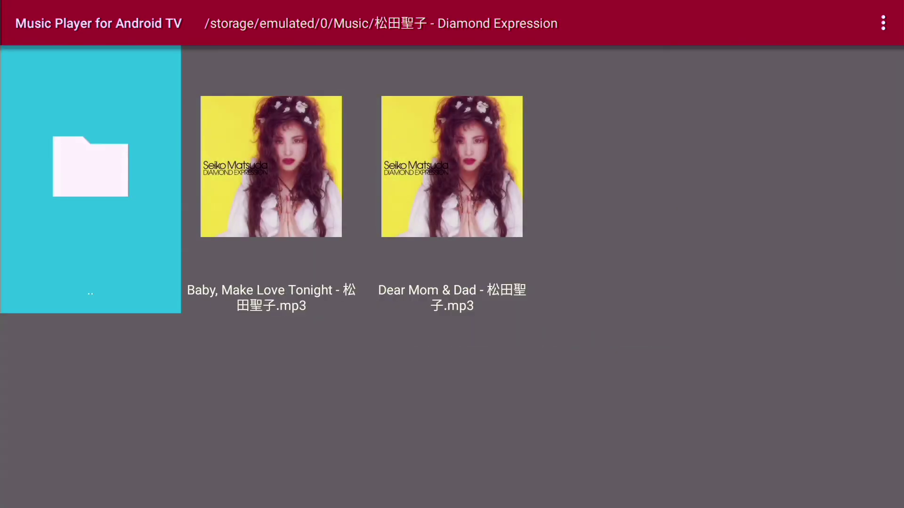
key(Return)
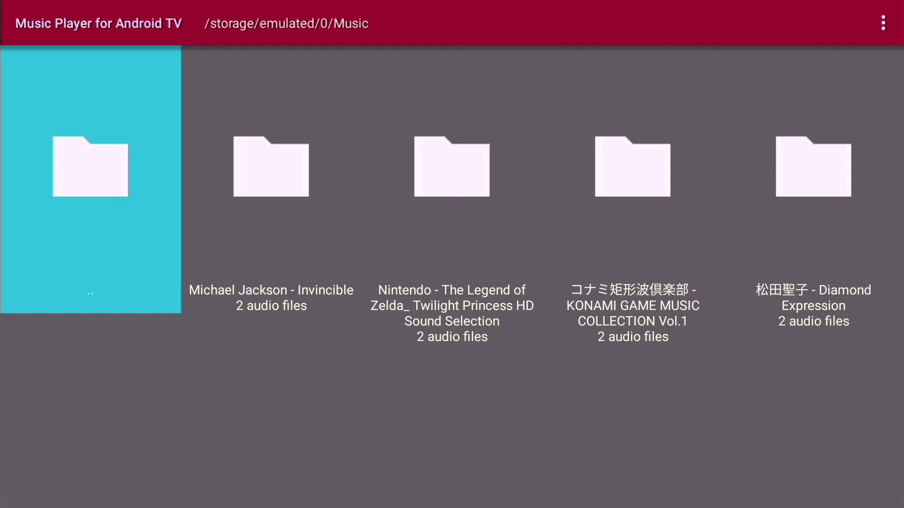
Play Burning Heat from KONAMI GAME MUSIC COLLECTION Vol.1, then pause it
key(Right)
key(Right)
key(Right)
key(Return)
key(Right)
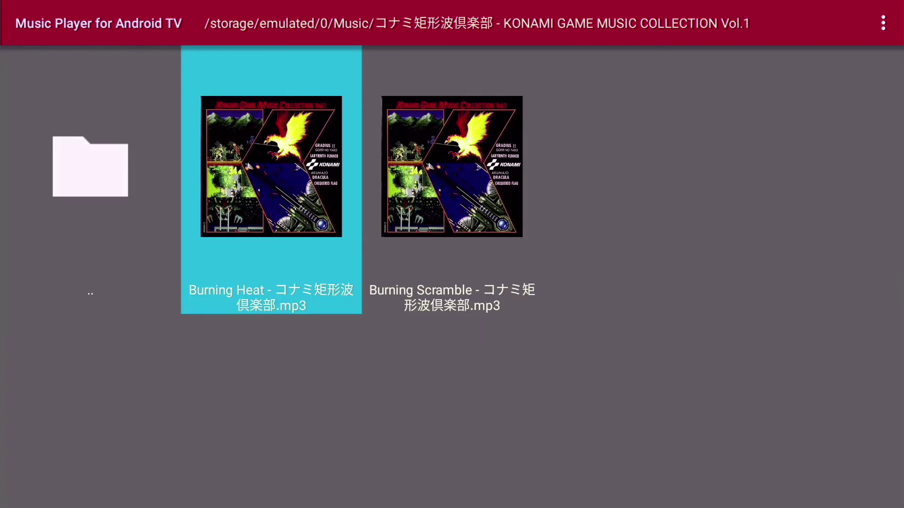
key(Return)
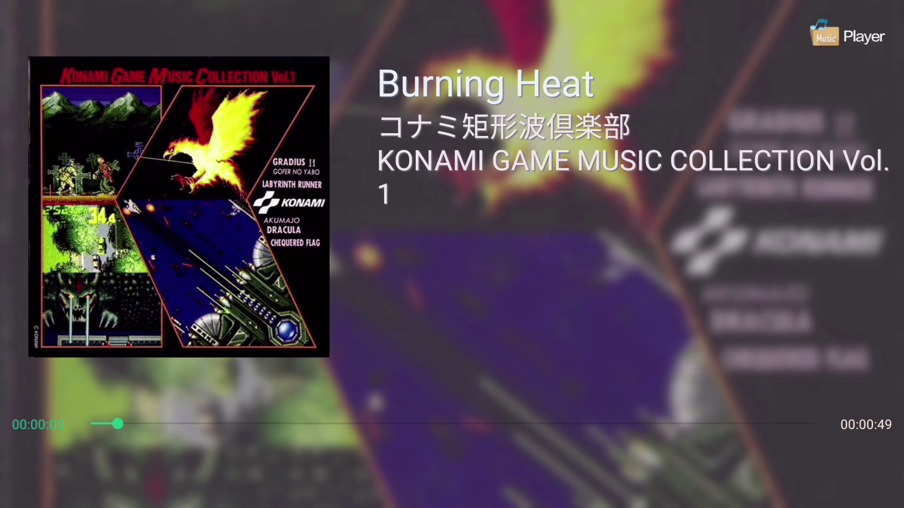
key(Down)
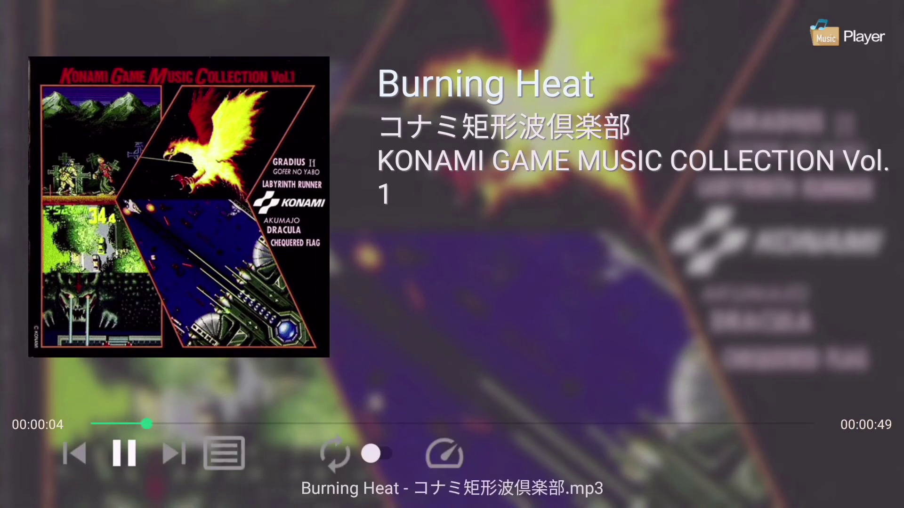
key(Return)
key(Up)
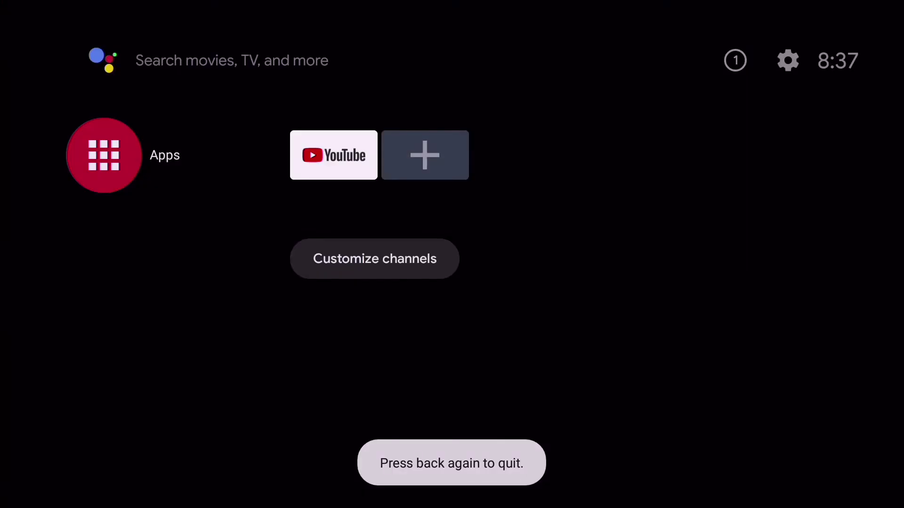
Launch ePSXe from Apps and allow it access to media and files
key(Return)
key(Down)
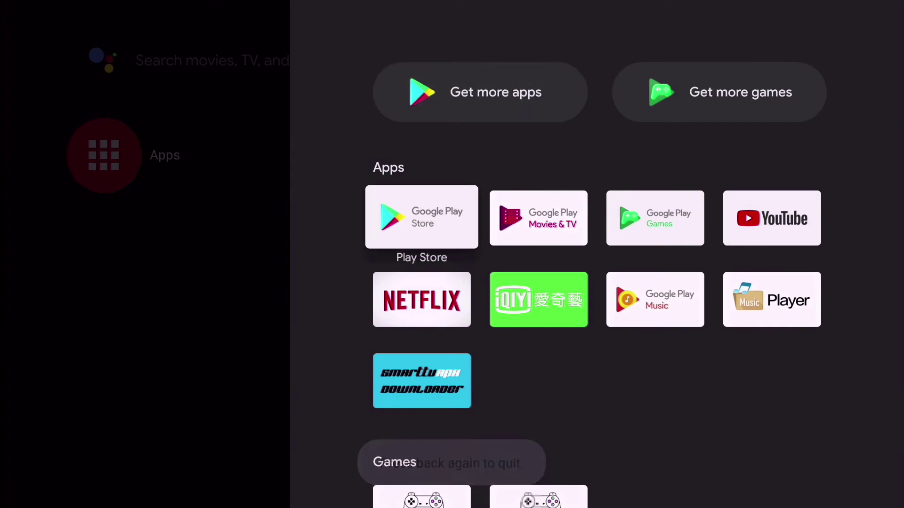
key(Down)
key(Down)
key(Down)
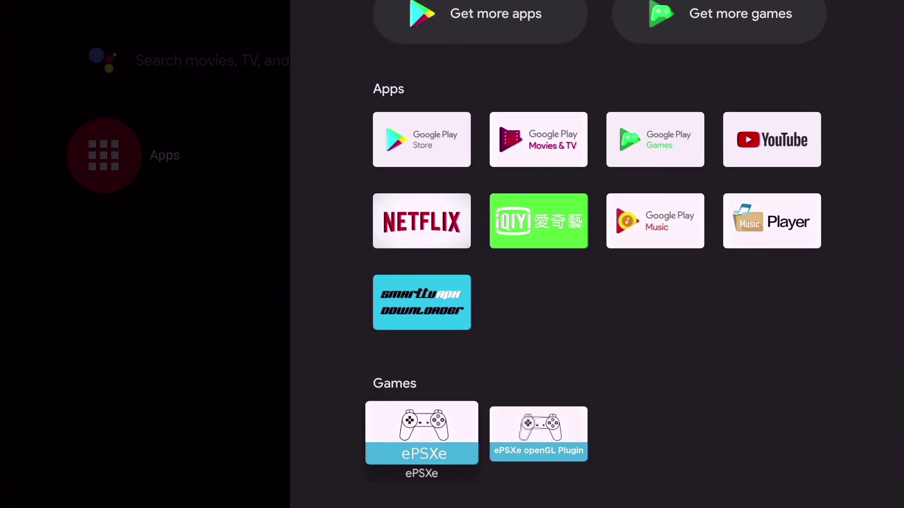
key(Return)
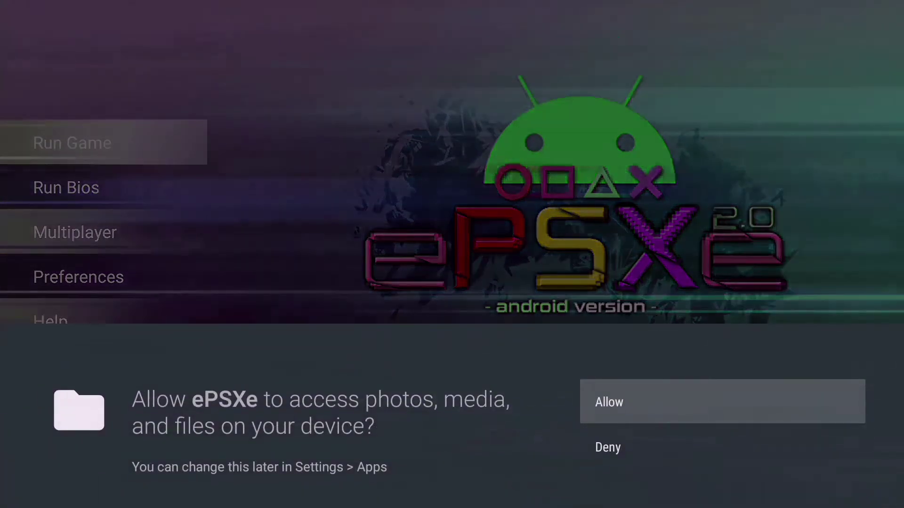
key(Return)
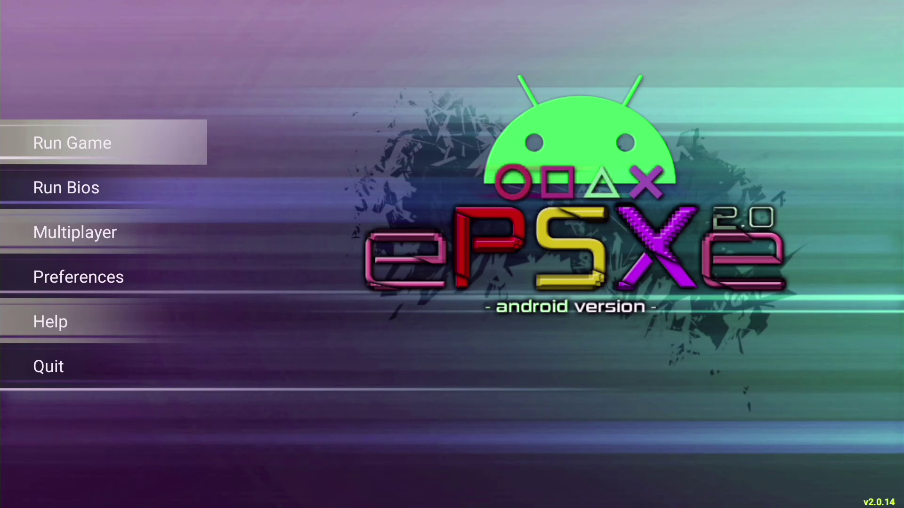
Choose Run Game and skip the missing-BIOS prompt to use the simulated PS1 BIOS
key(Down)
key(Up)
key(Return)
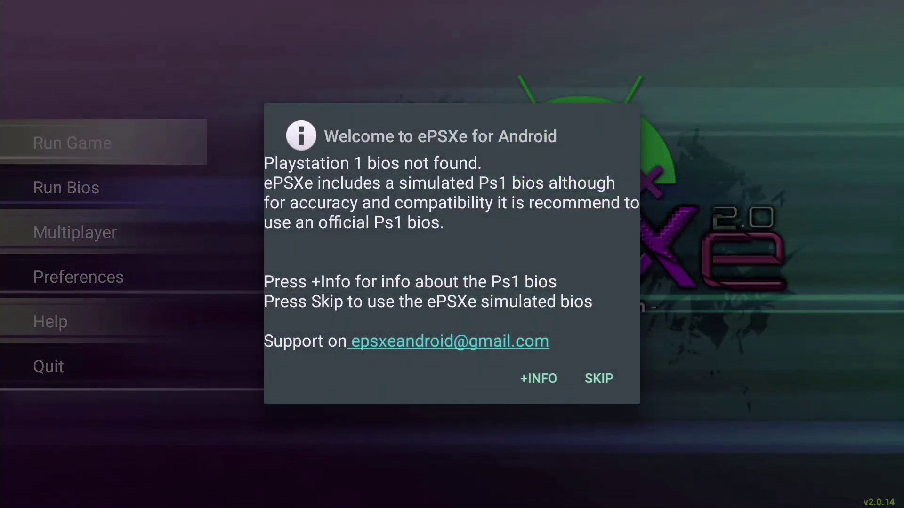
key(Down)
key(Down)
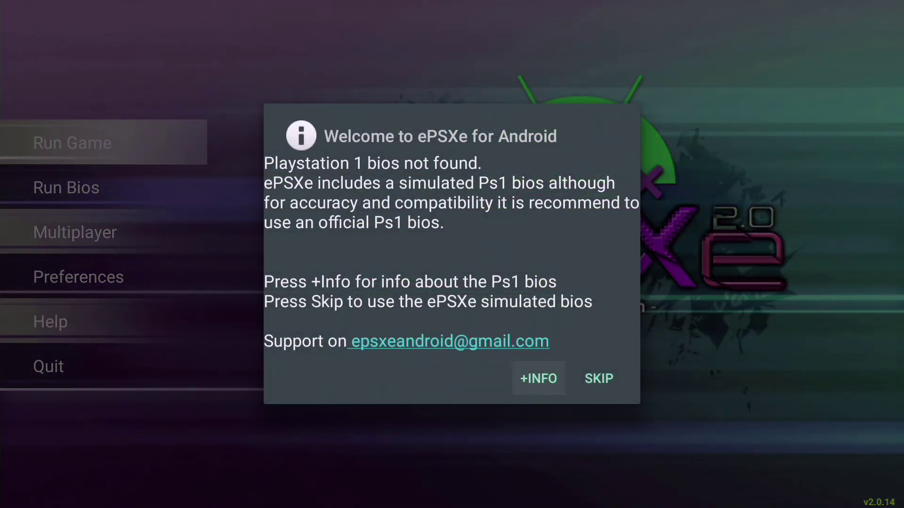
key(Right)
key(Return)
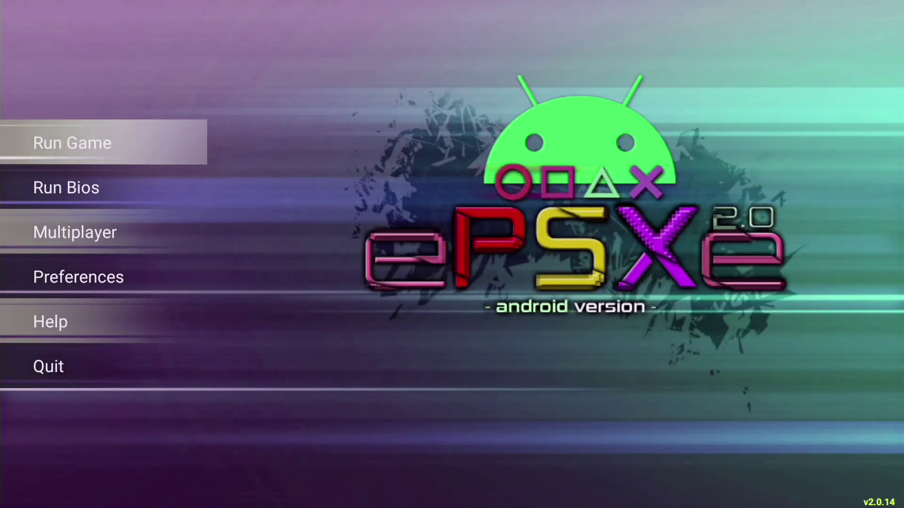
key(Down)
Run R-Type Delta, then quit the game from the emulator menu, confirming YES, QUIT GAME
key(Up)
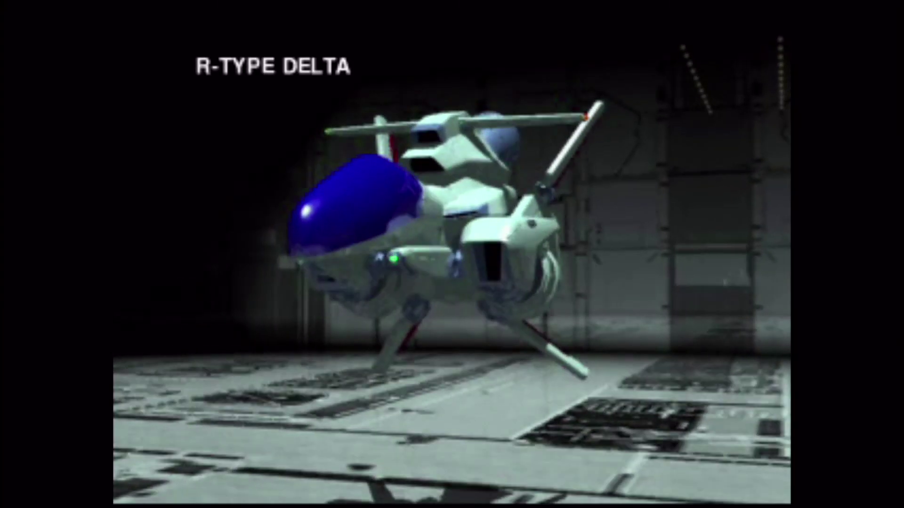
key(Escape)
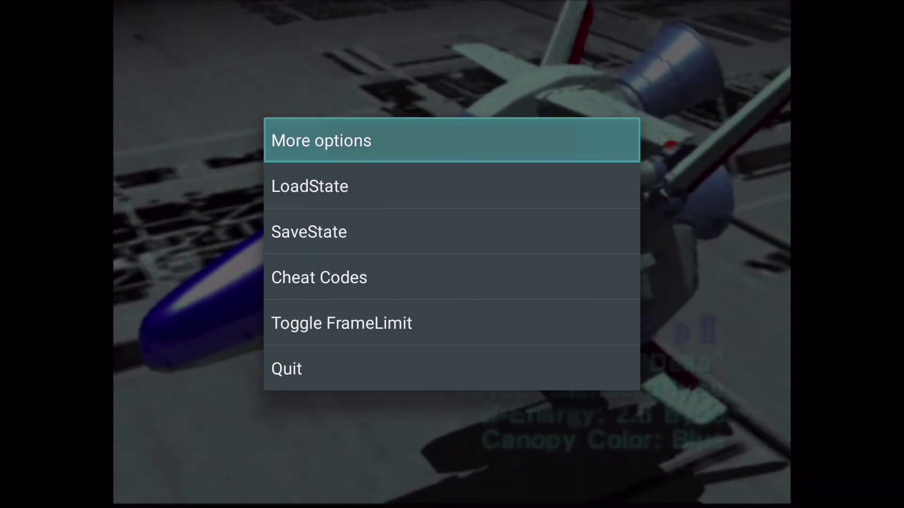
key(Down)
key(Down)
key(Down)
key(Down)
key(Down)
key(Return)
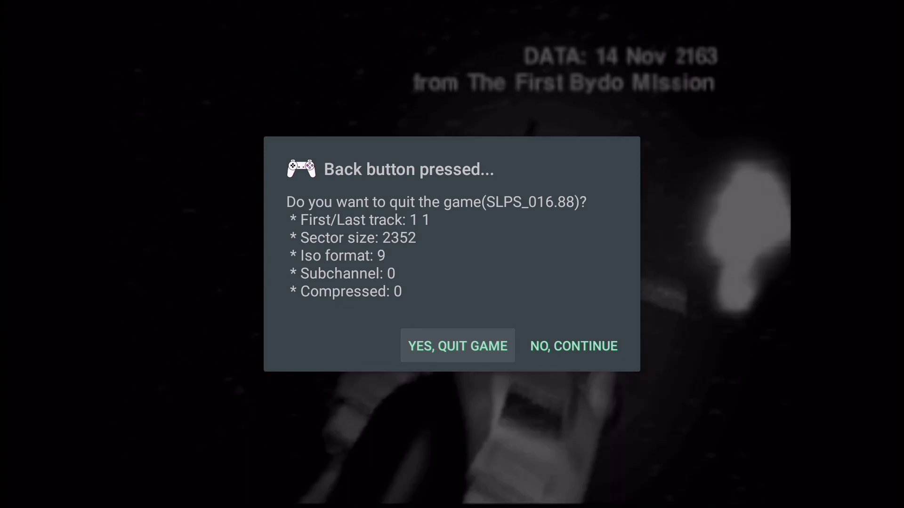
key(Return)
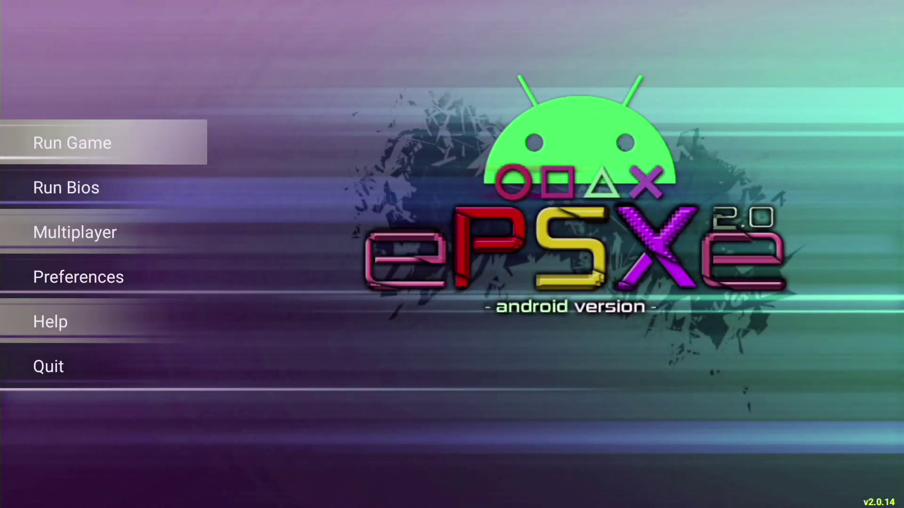
Quit ePSXe from its options popup to return to the Android TV home screen
key(Menu)
key(Menu)
key(Menu)
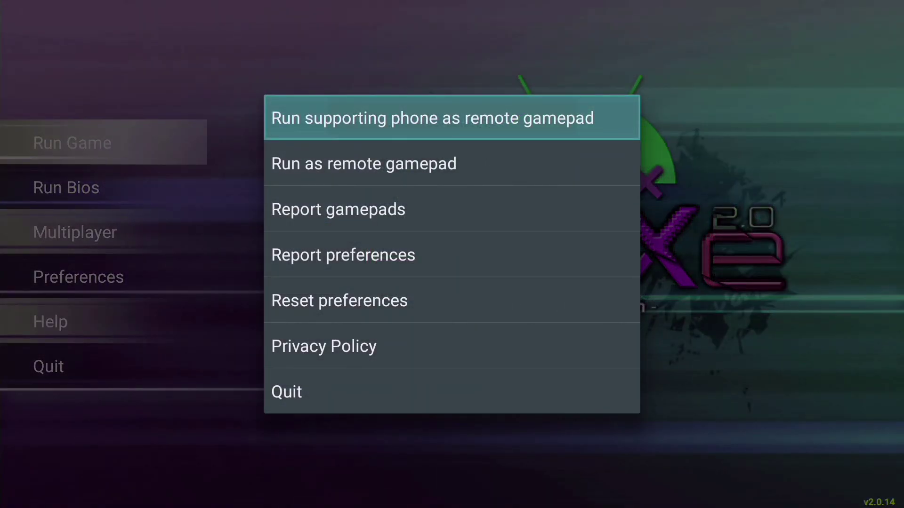
key(Down)
key(Down)
key(Down)
key(Down)
key(Down)
key(Down)
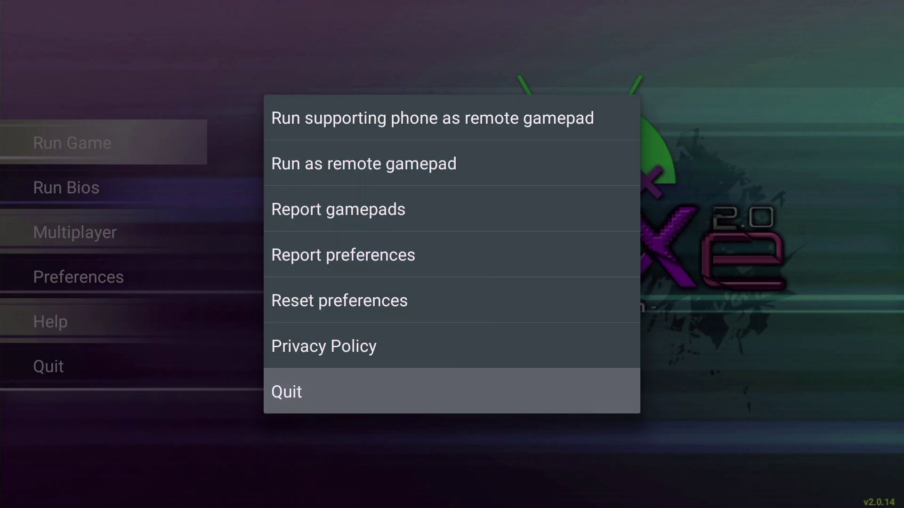
key(Return)
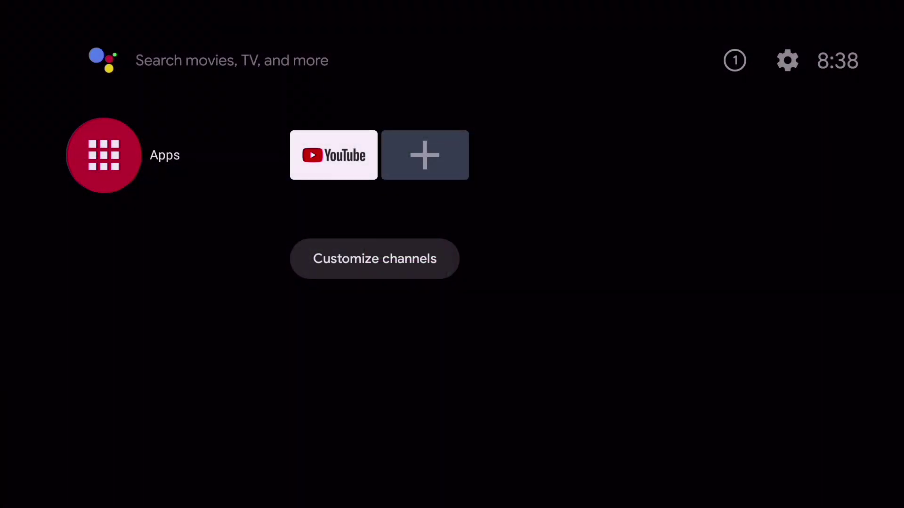